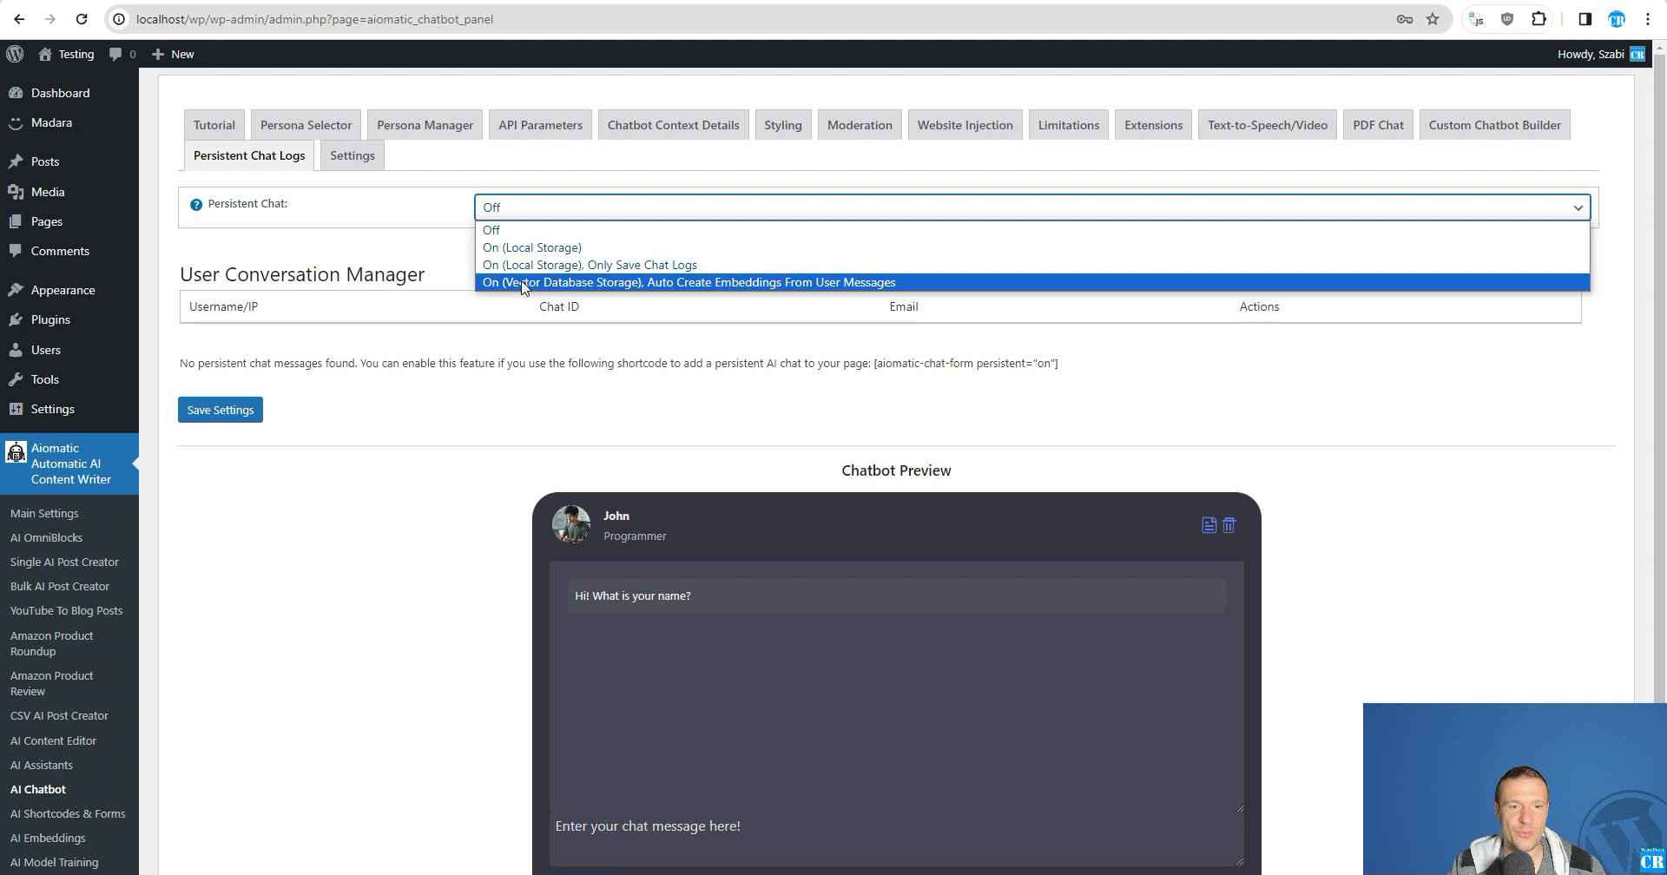
- Set Persistent Chat to "On (Vector Database Storage), Auto Create Embeddings From User Messages" and save the settings
click(522, 283)
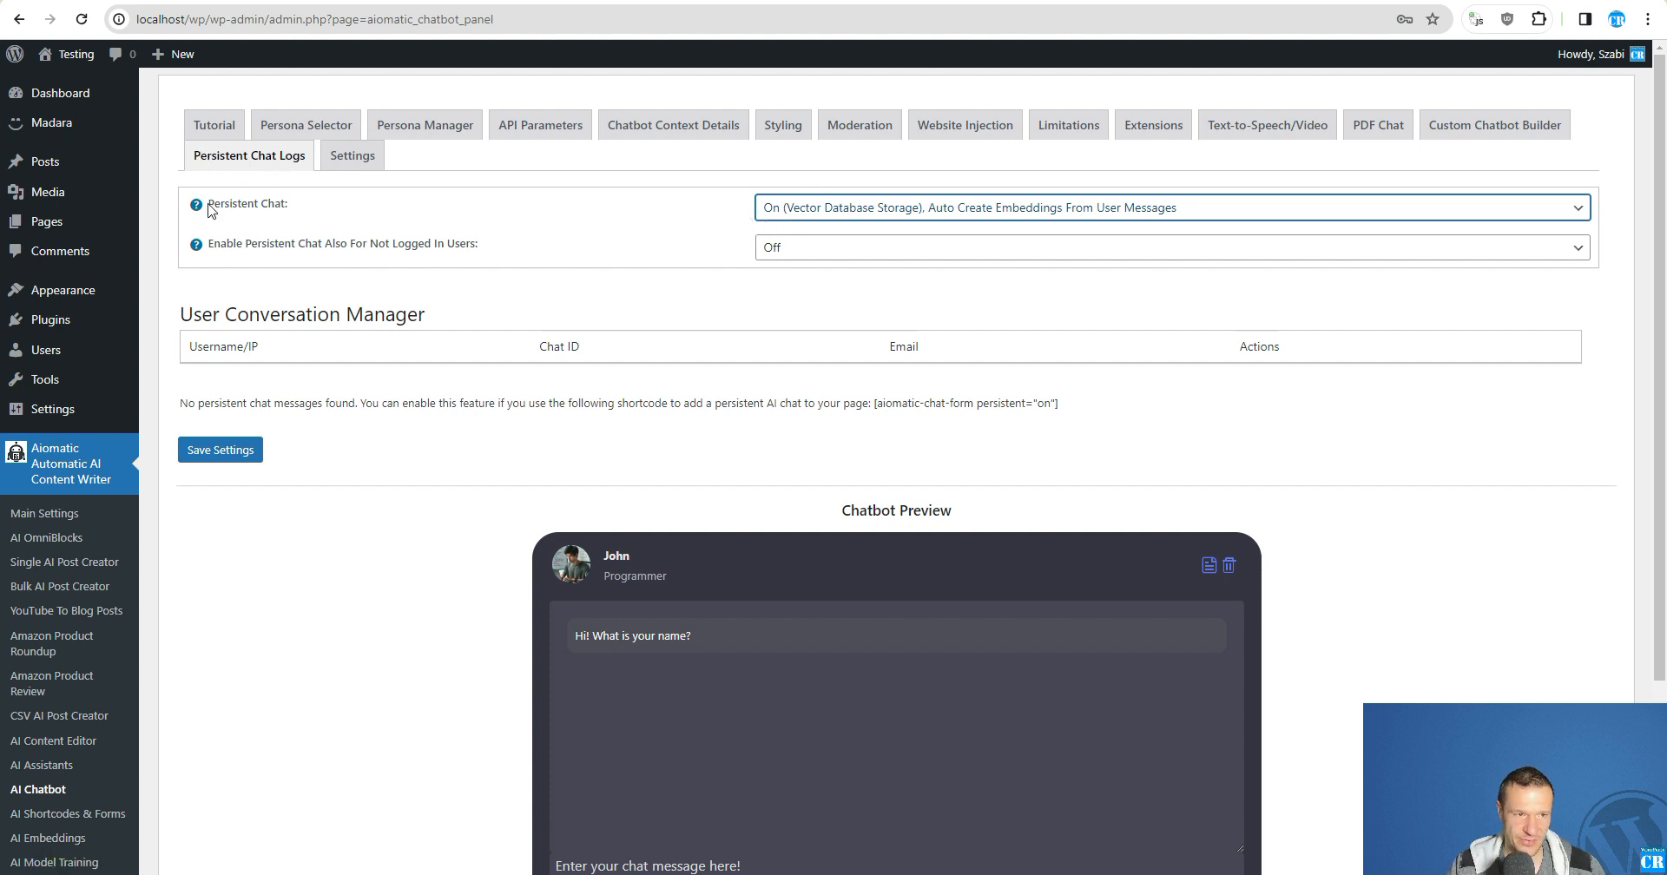
drag(208, 203, 295, 208)
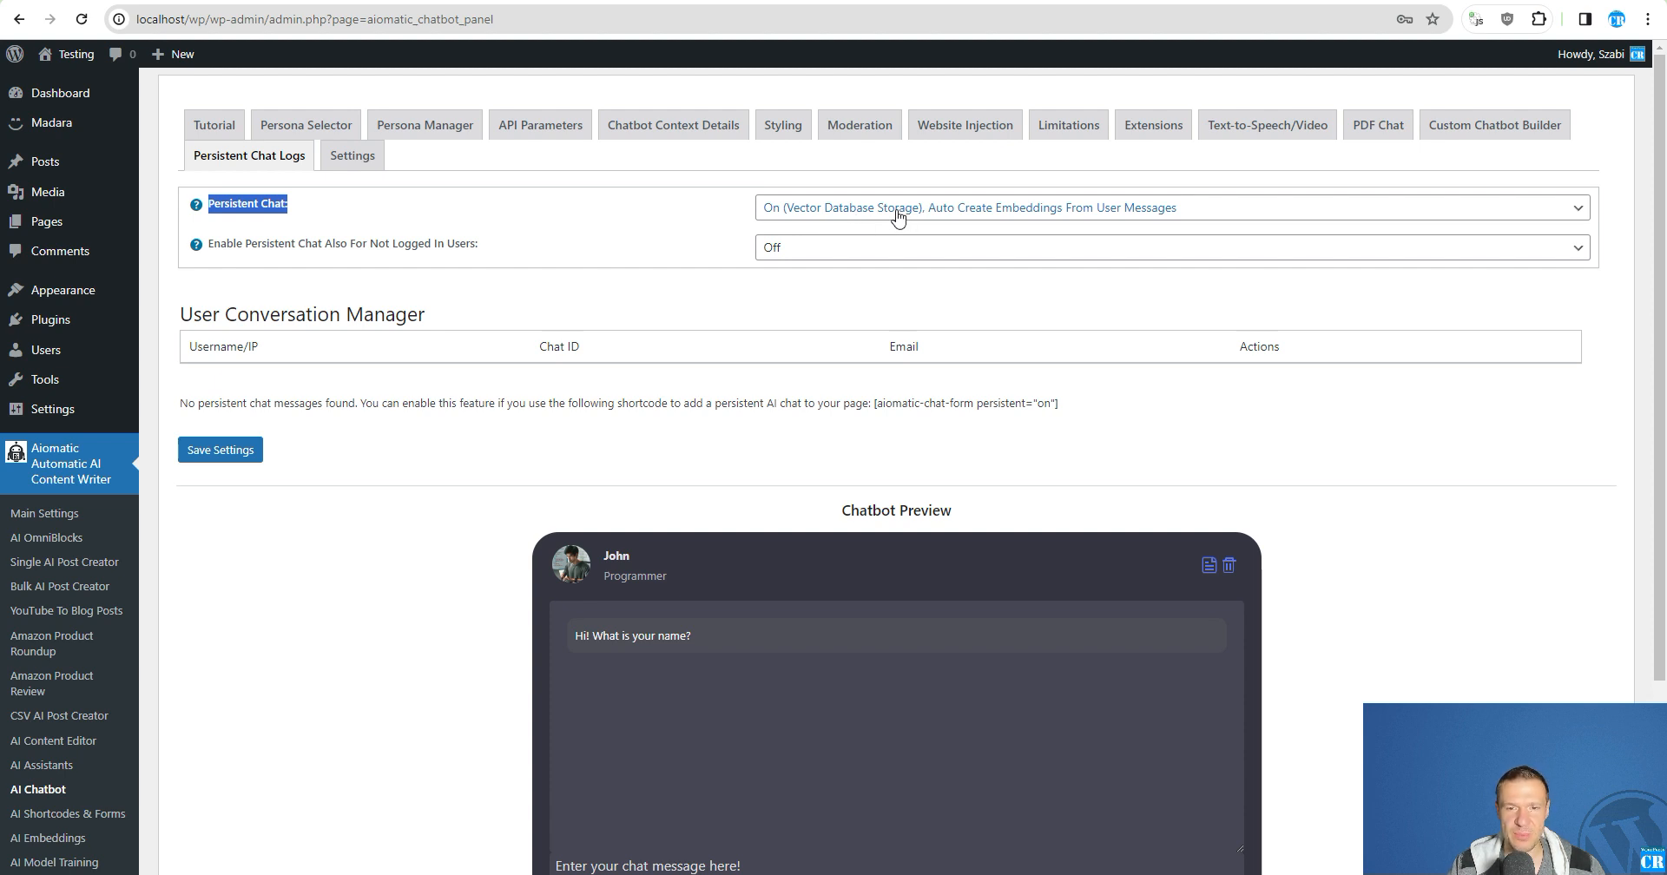
click(211, 458)
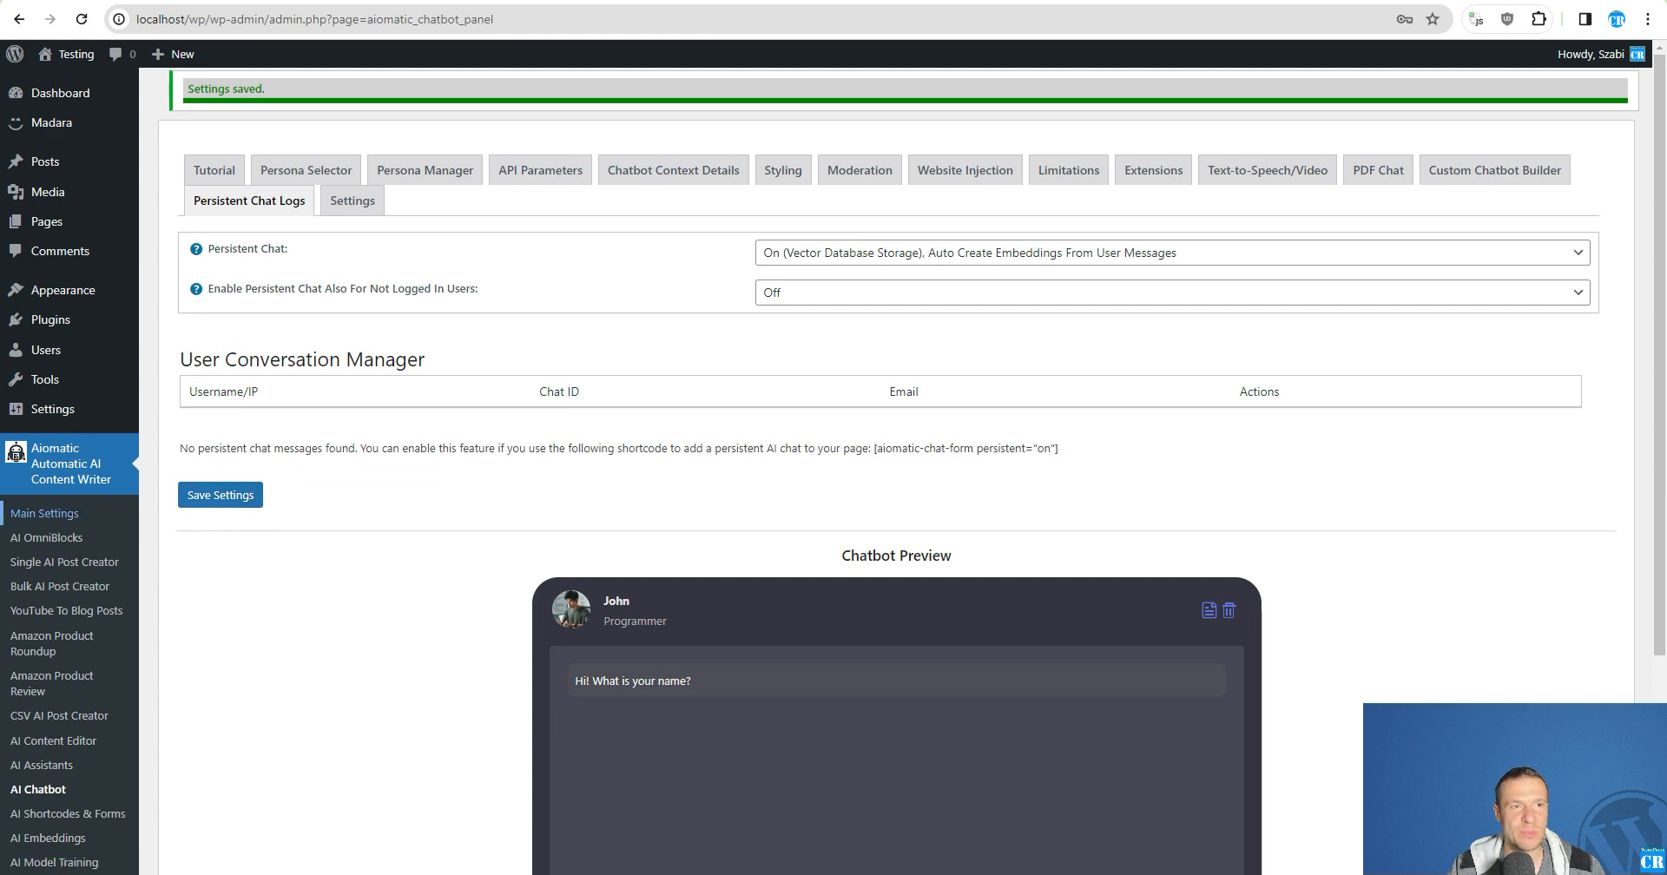
- Review the API key settings in the plugin's Main Settings, down to the Pinecone and Qdrant embeddings keys
click(44, 513)
click(392, 219)
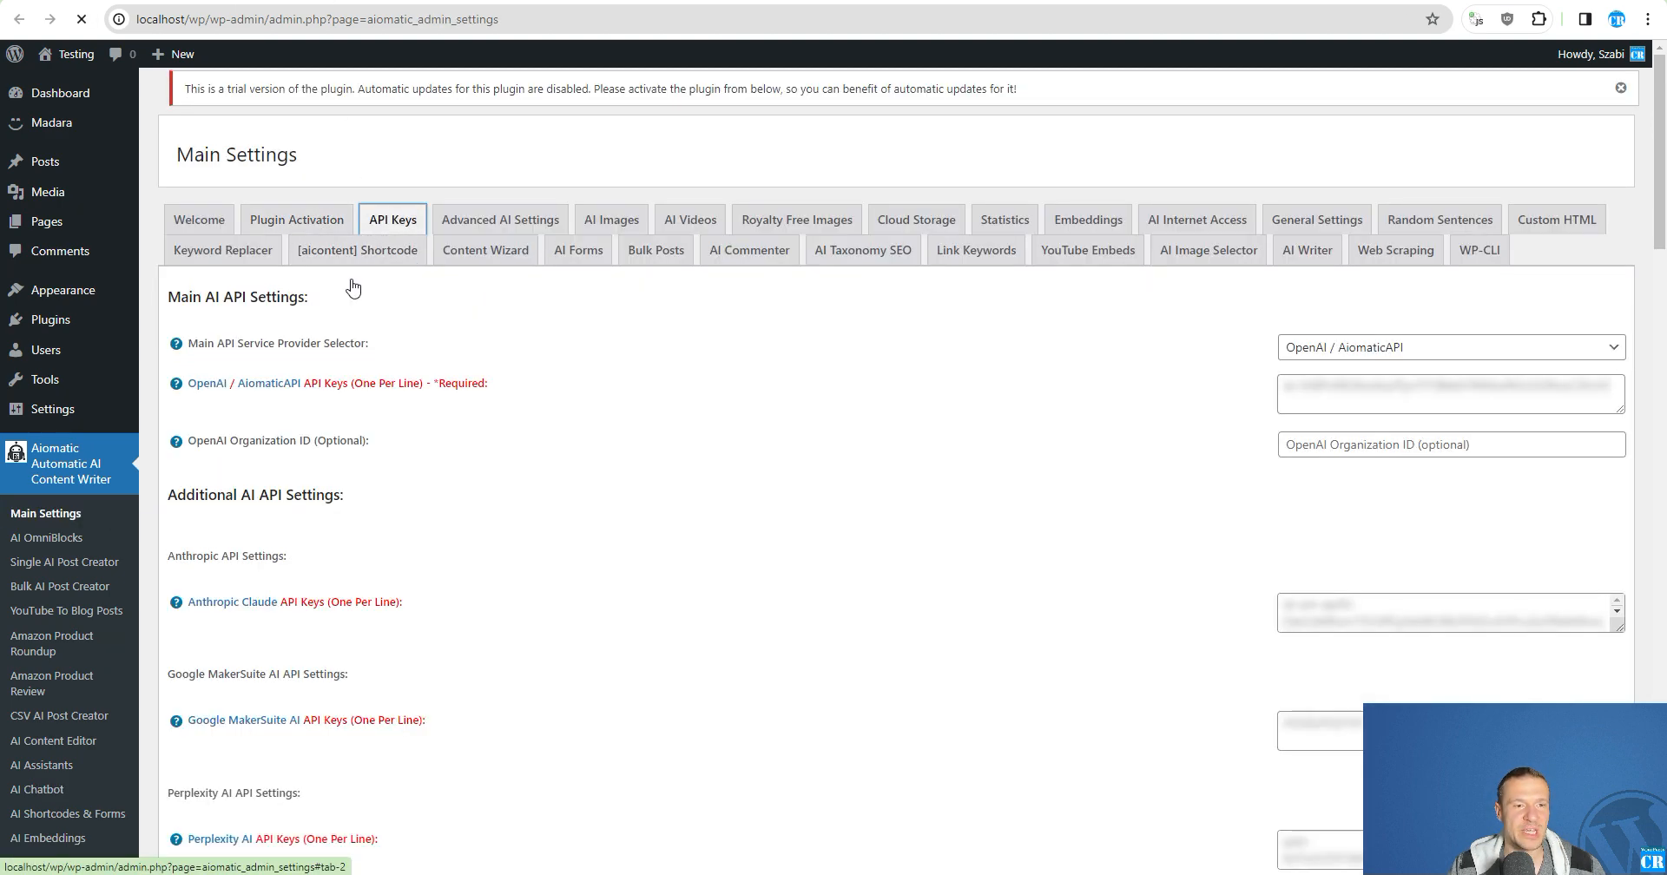
scroll(353, 286, down, 10)
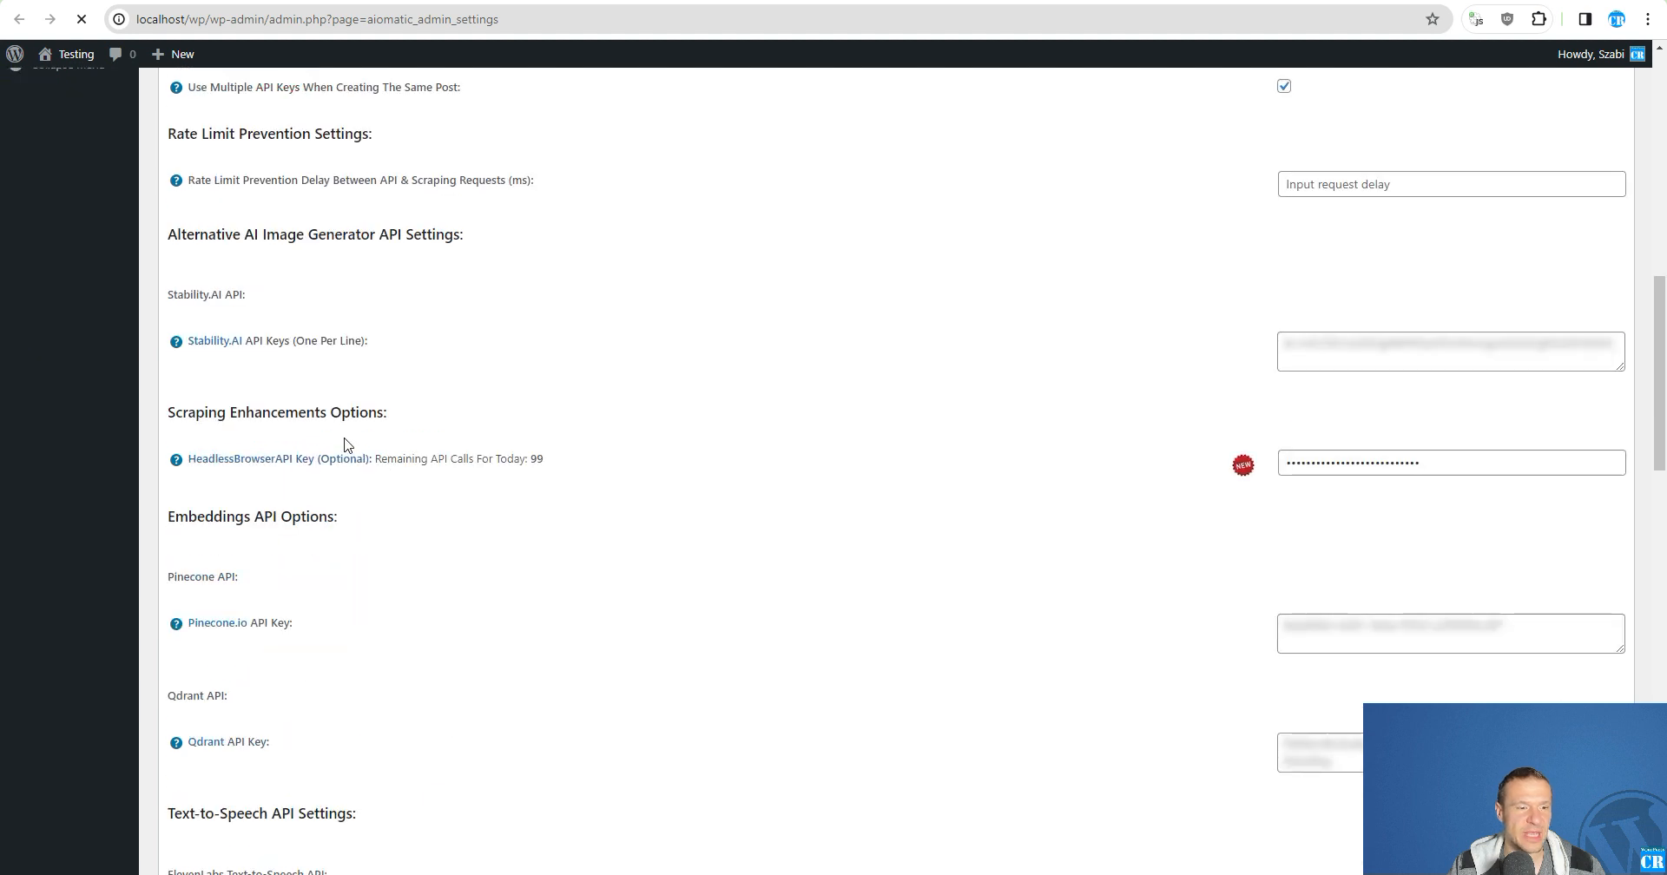
scroll(345, 445, down, 1)
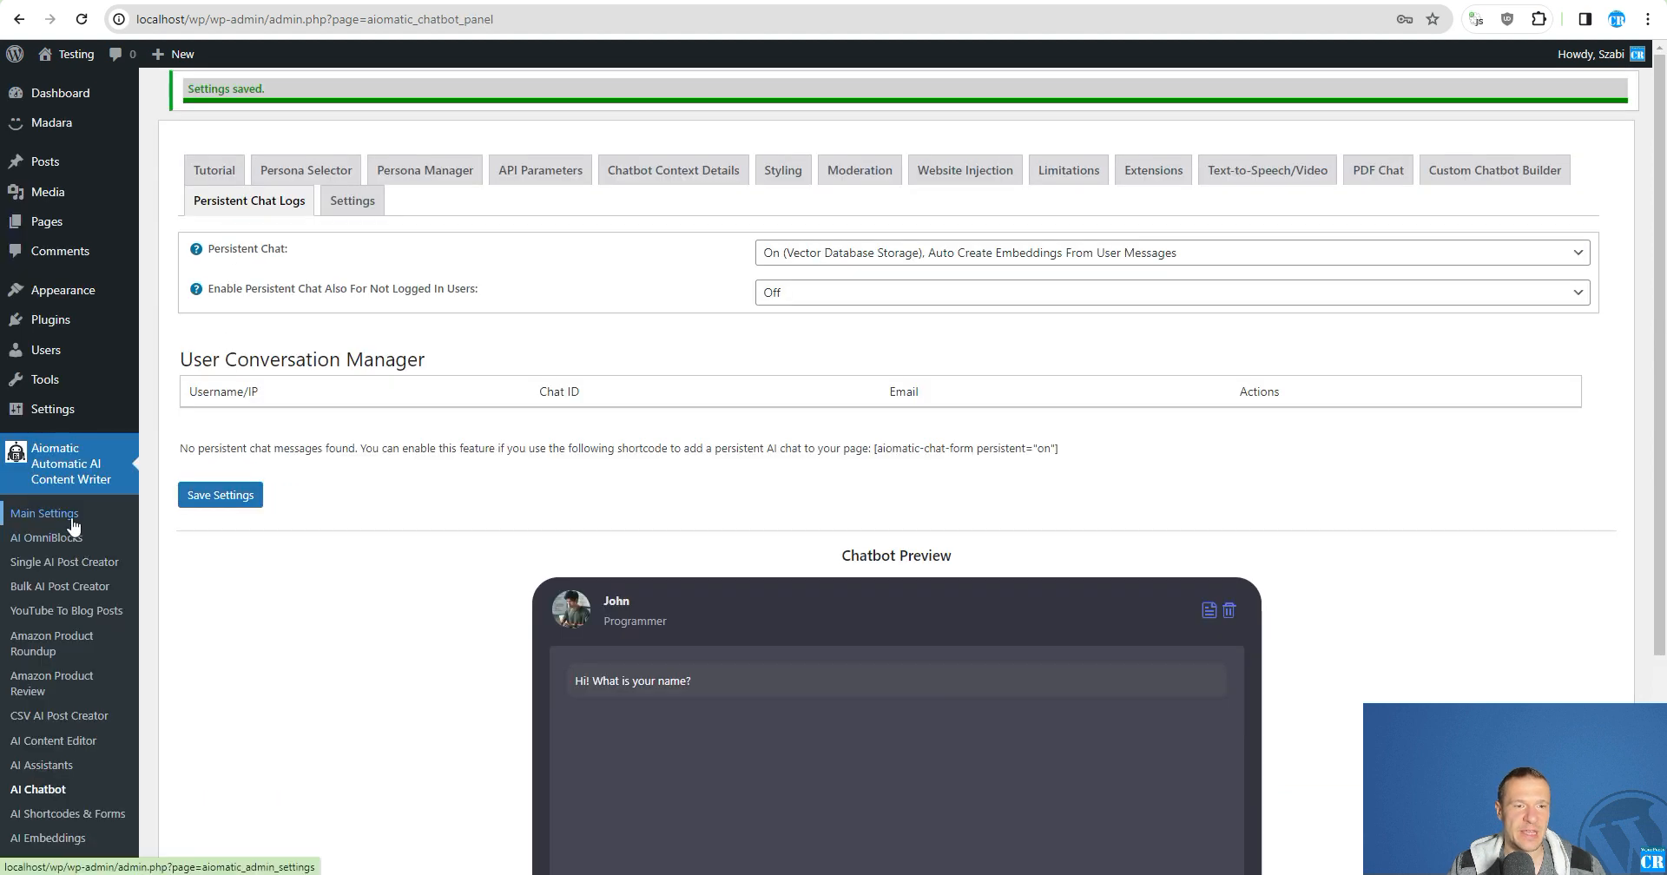
- Examine the Embeddings section of the Main Settings, including the choices for the default embeddings API
click(73, 524)
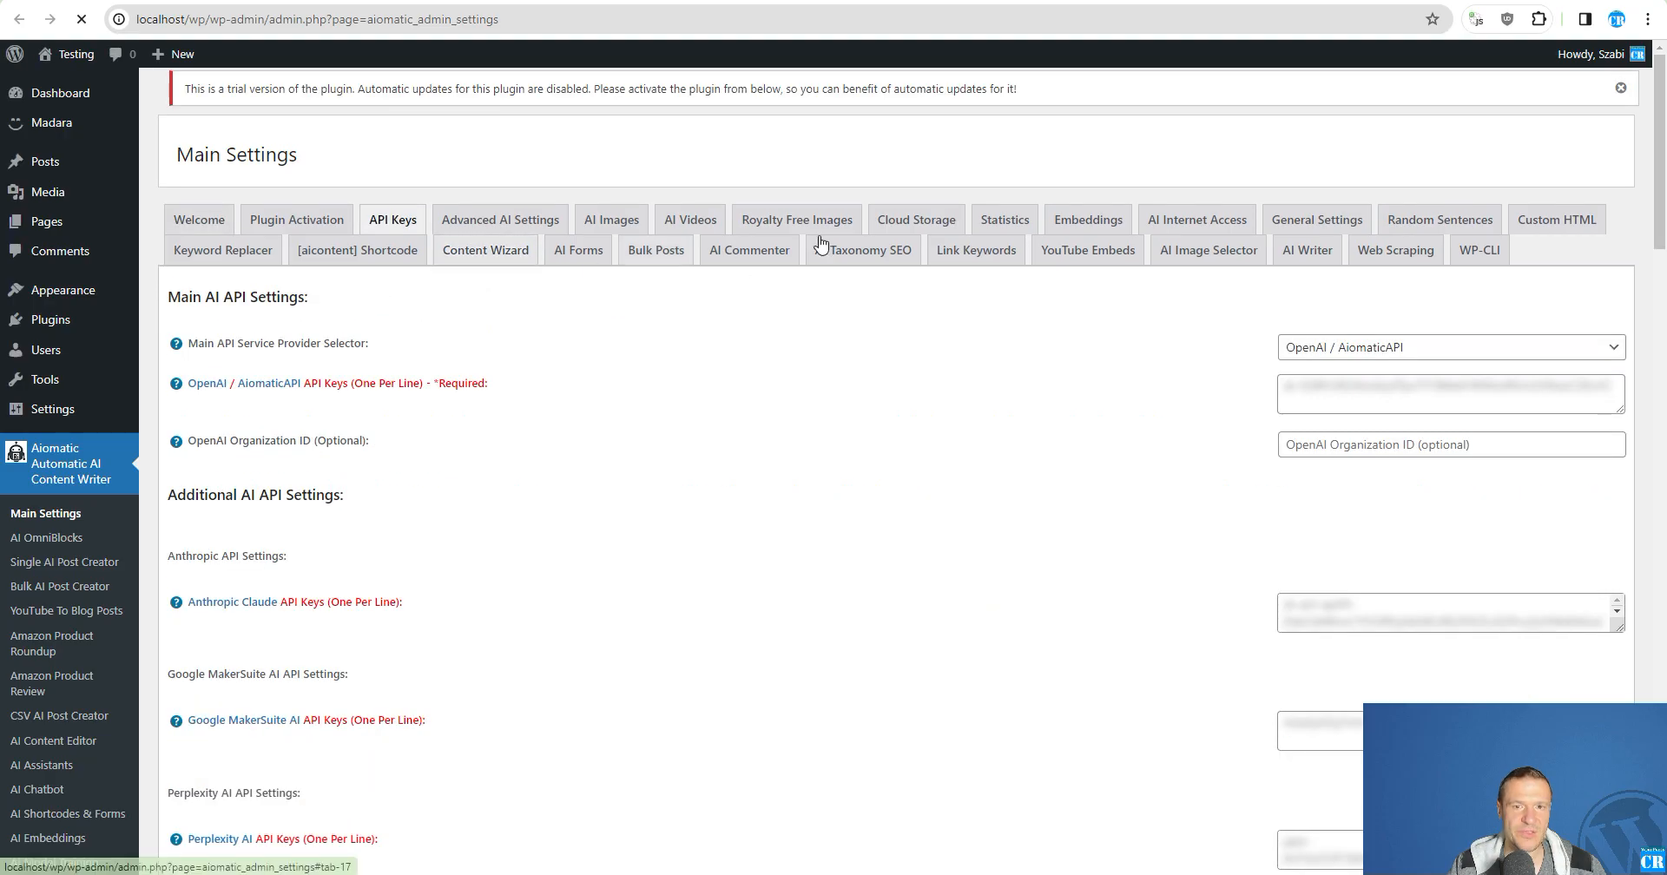
click(1085, 222)
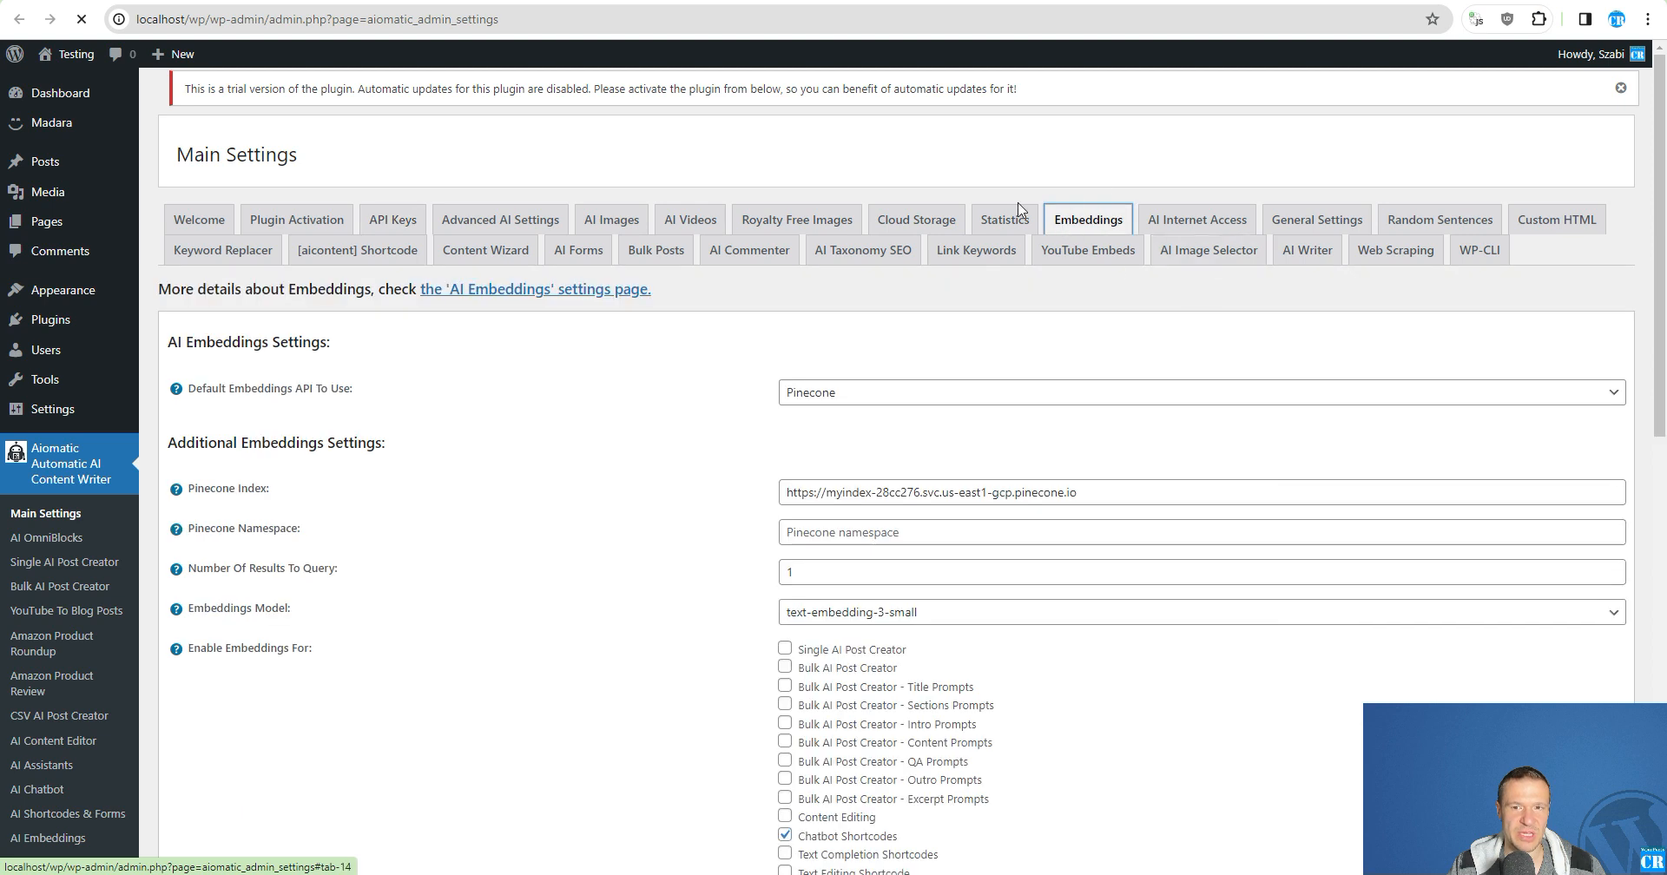
scroll(696, 440, down, 3)
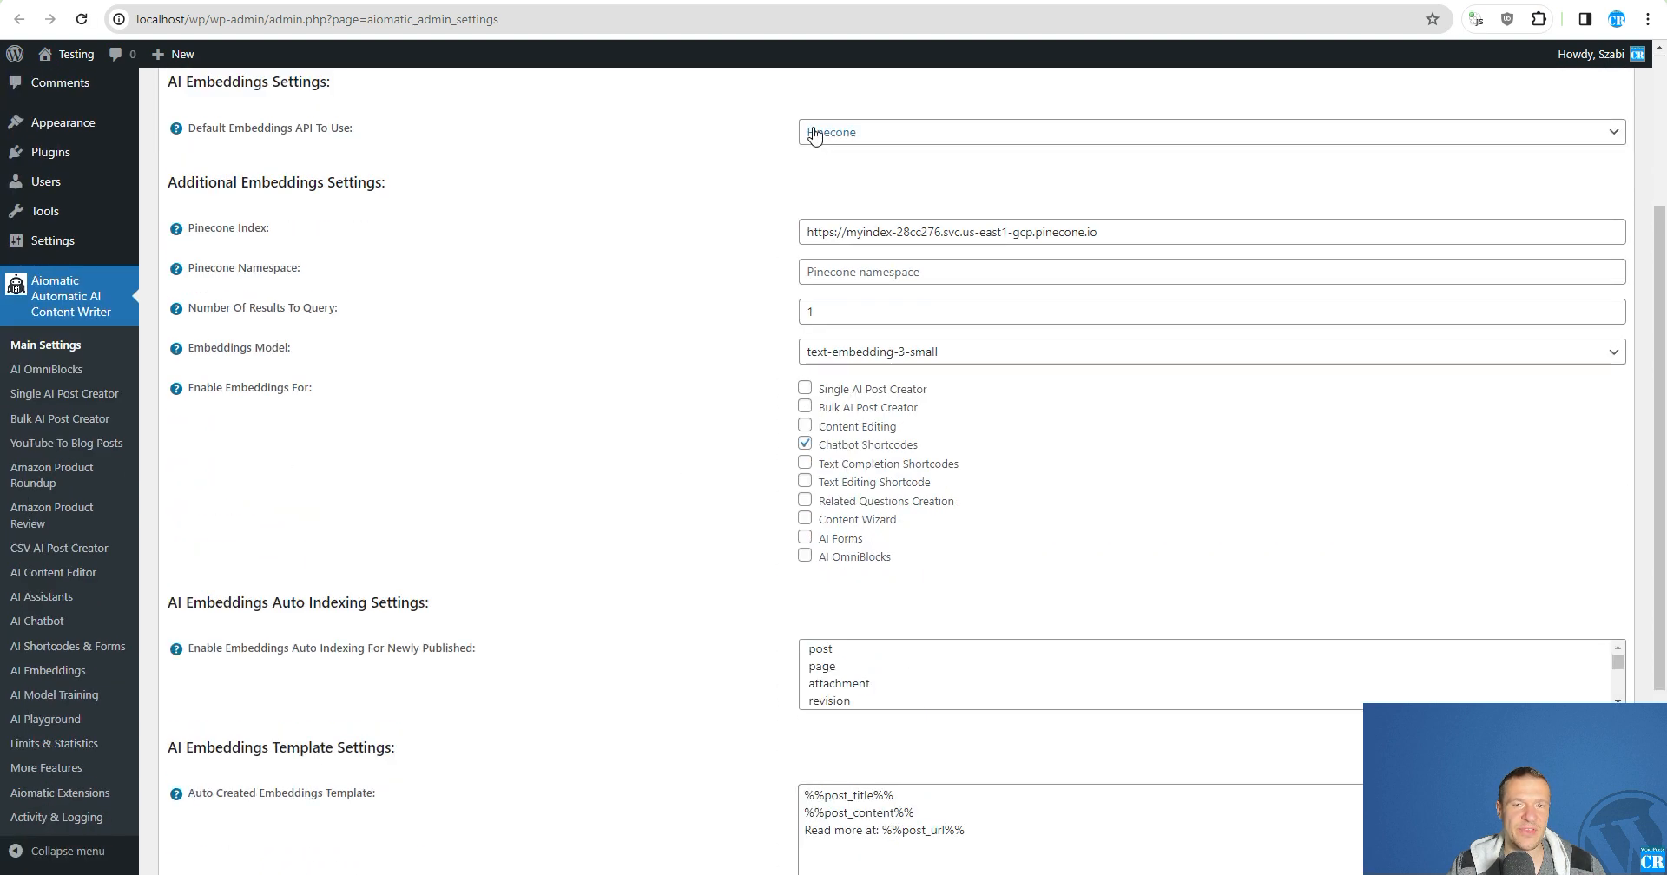
click(841, 137)
click(846, 138)
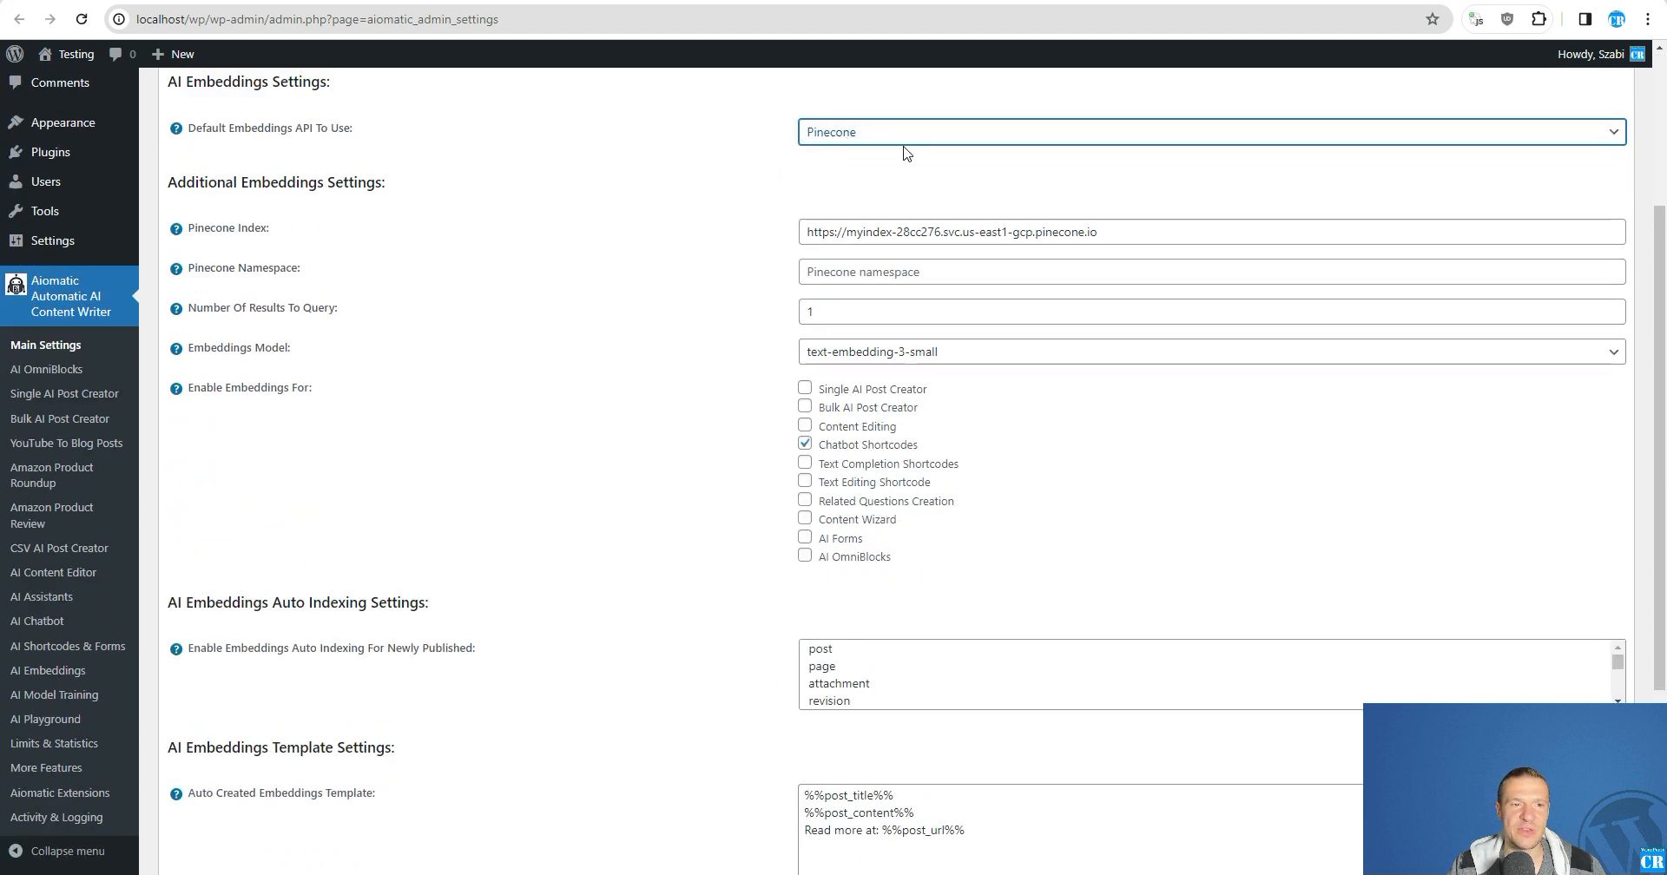
click(846, 137)
click(855, 153)
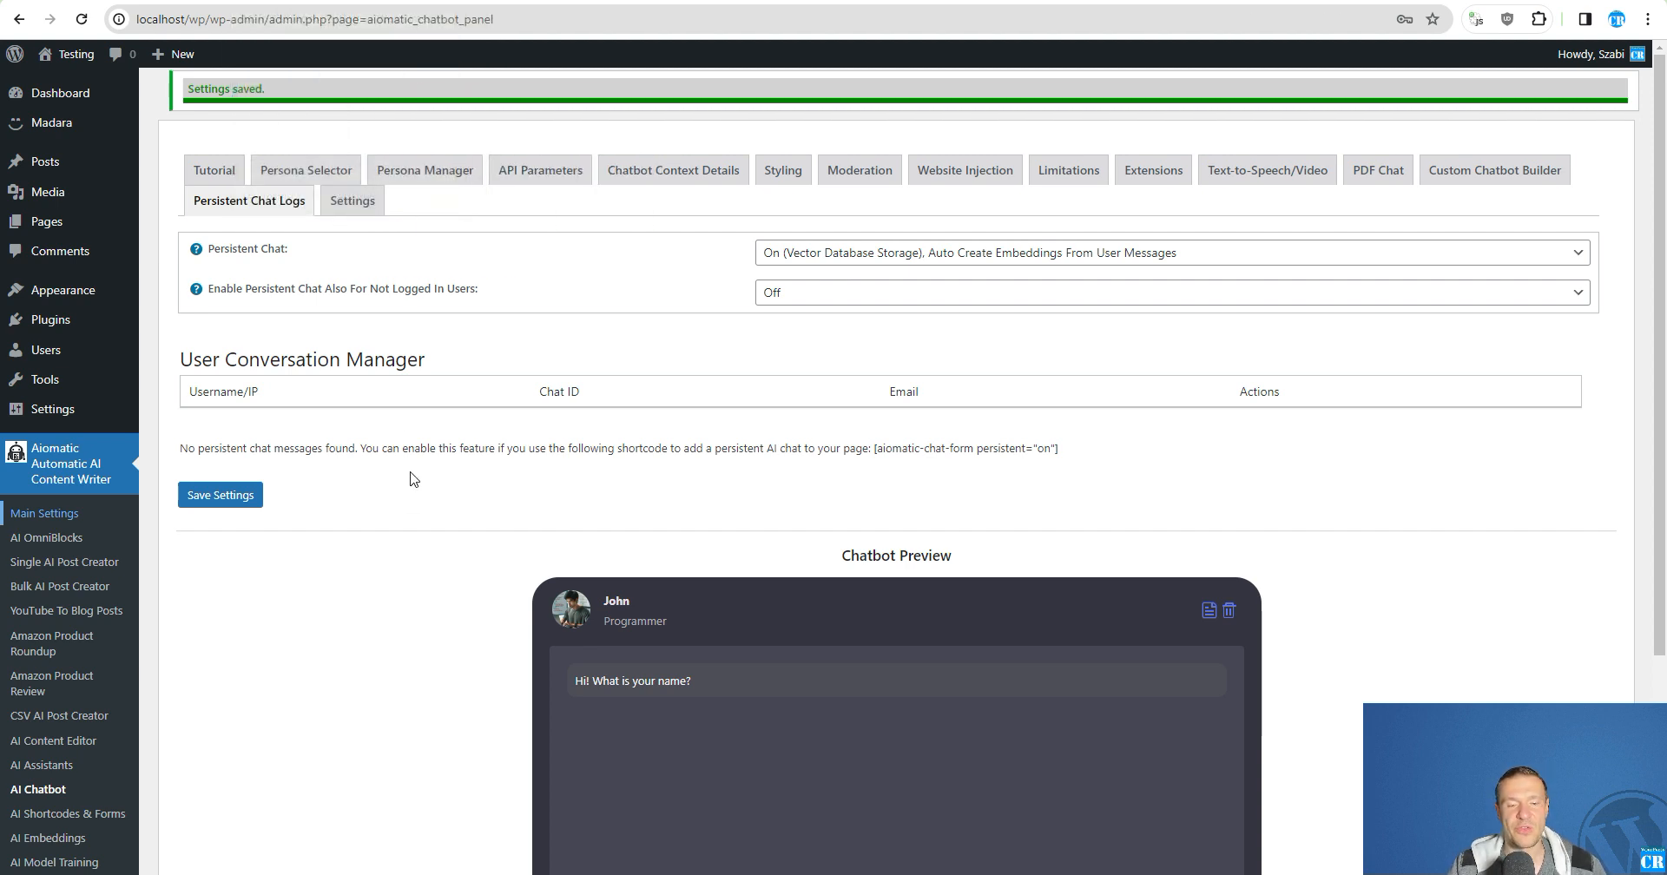
- Open the AI Embeddings page separately and view its list of added embeddings
scroll(412, 480, down, 3)
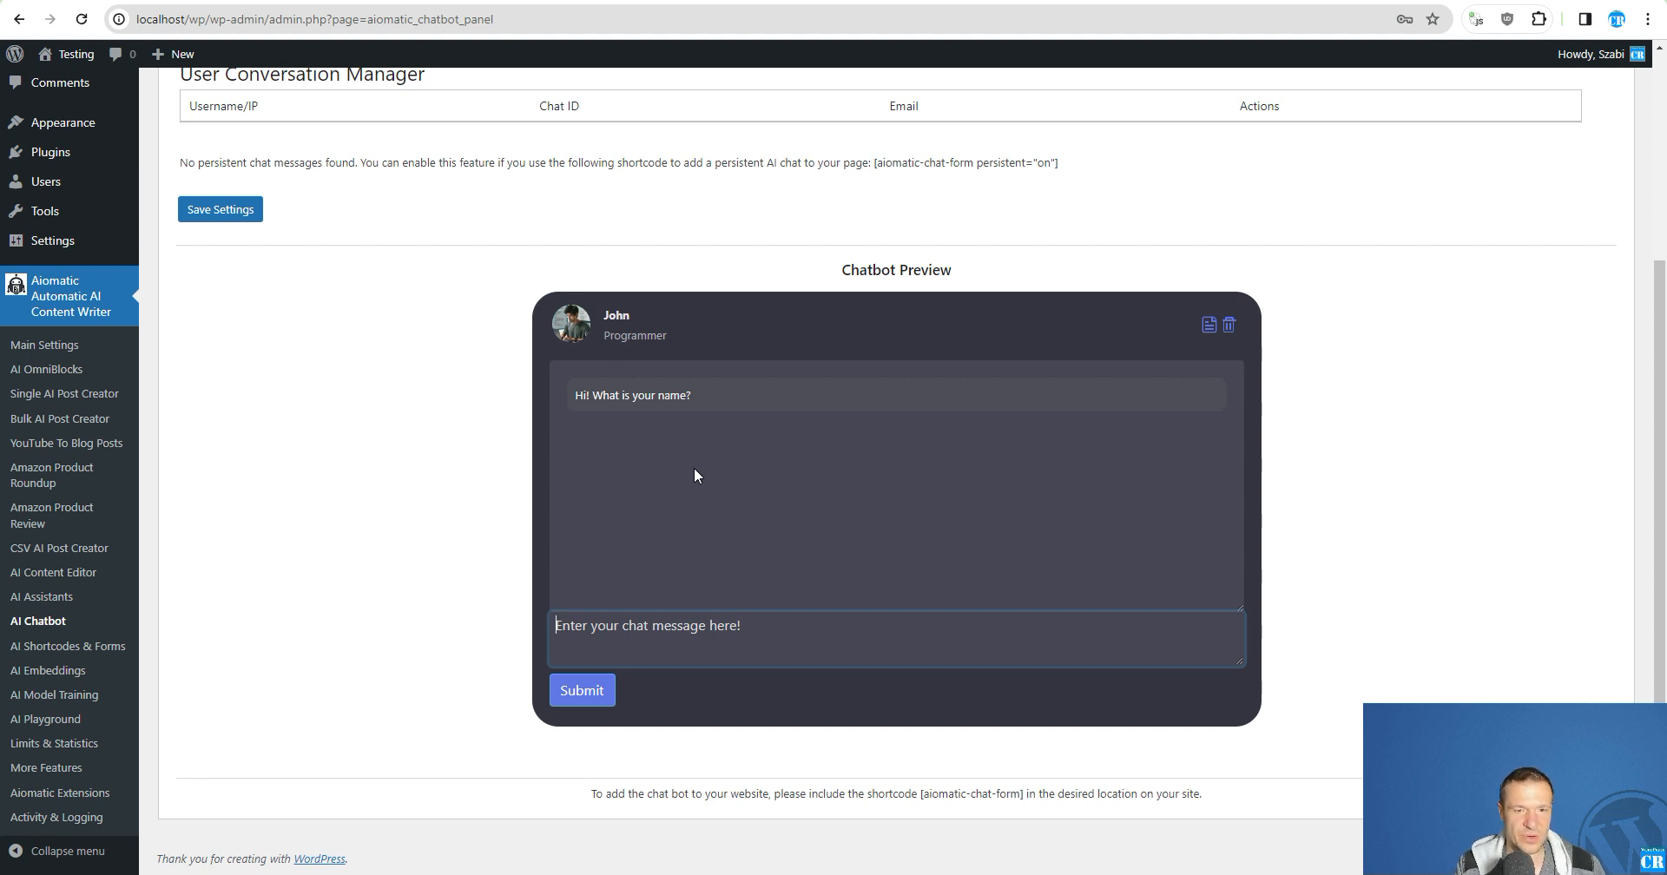
scroll(695, 476, up, 3)
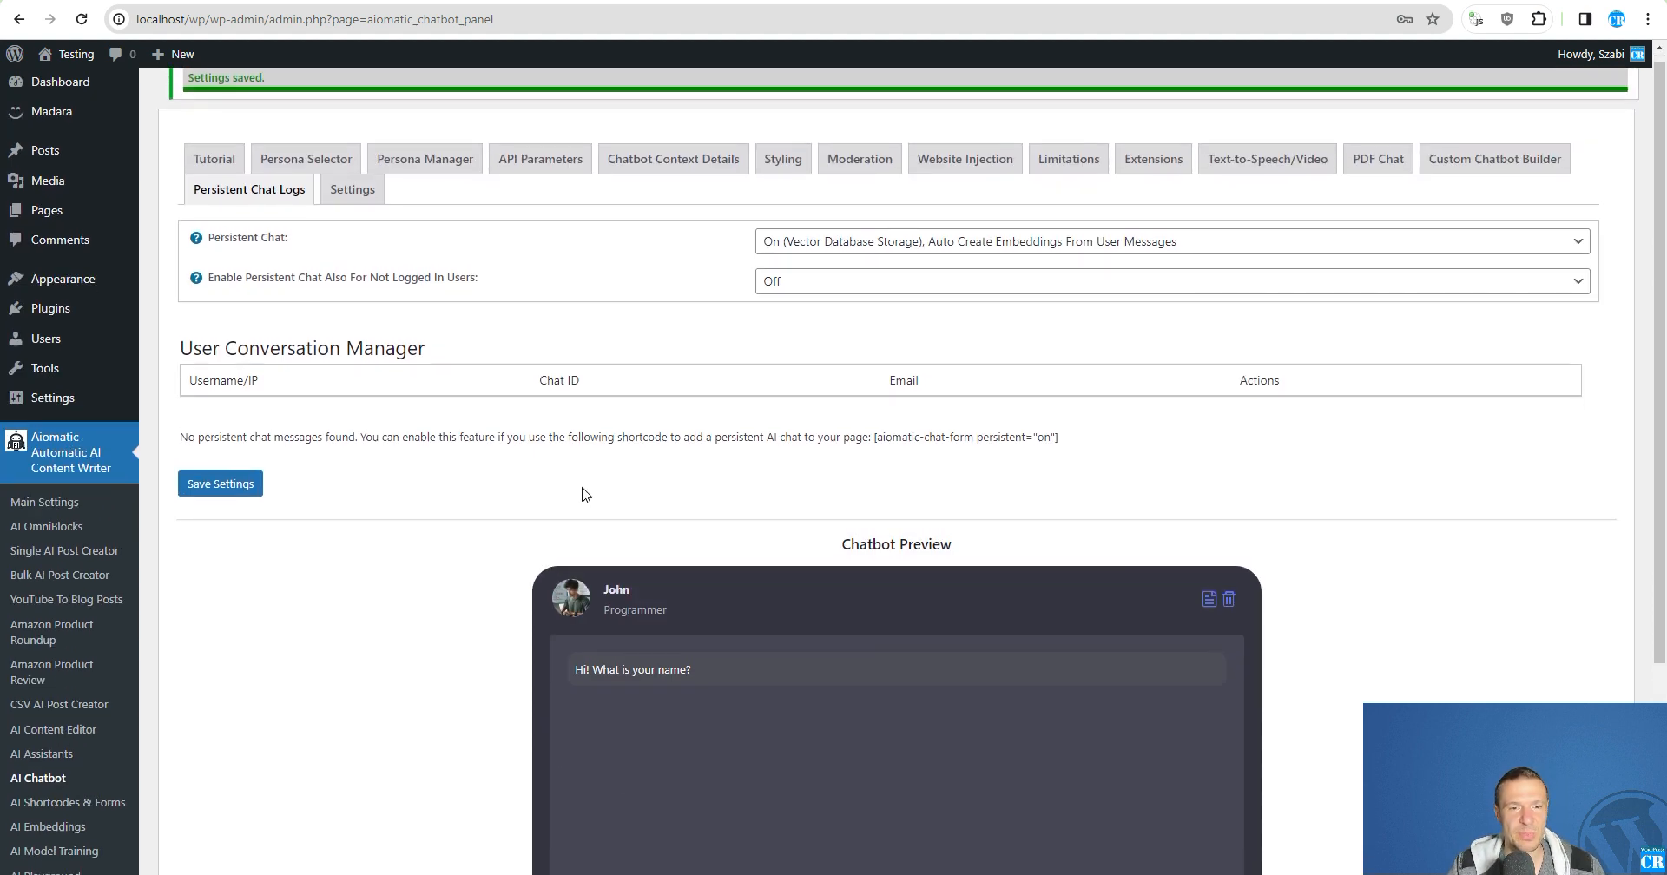
scroll(432, 441, down, 3)
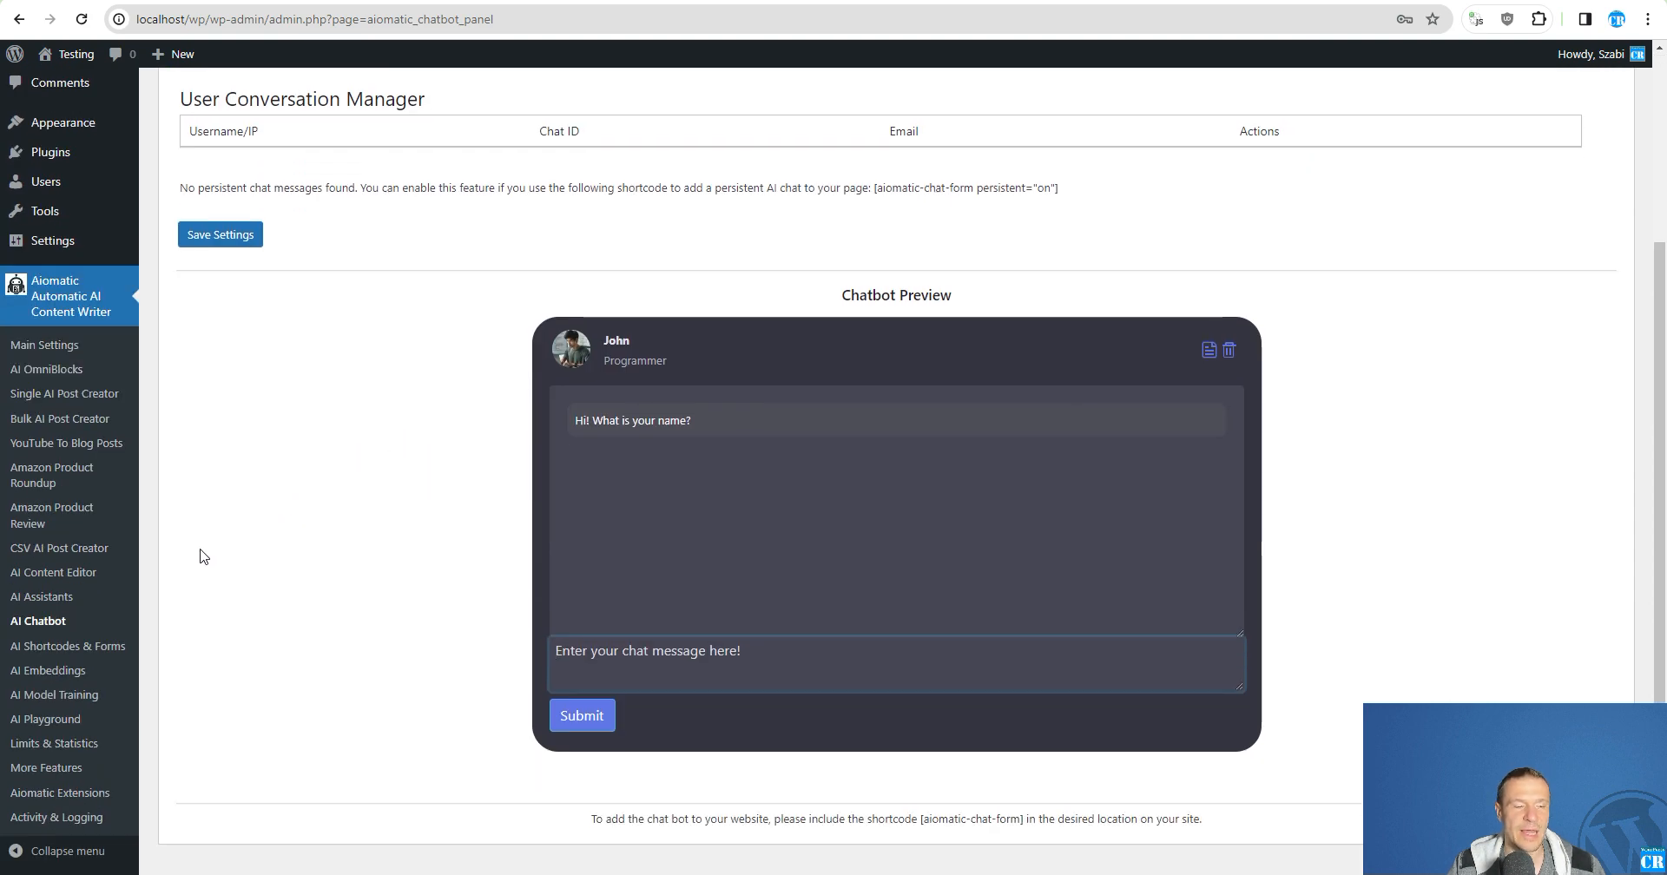
scroll(213, 553, up, 3)
scroll(221, 551, down, 3)
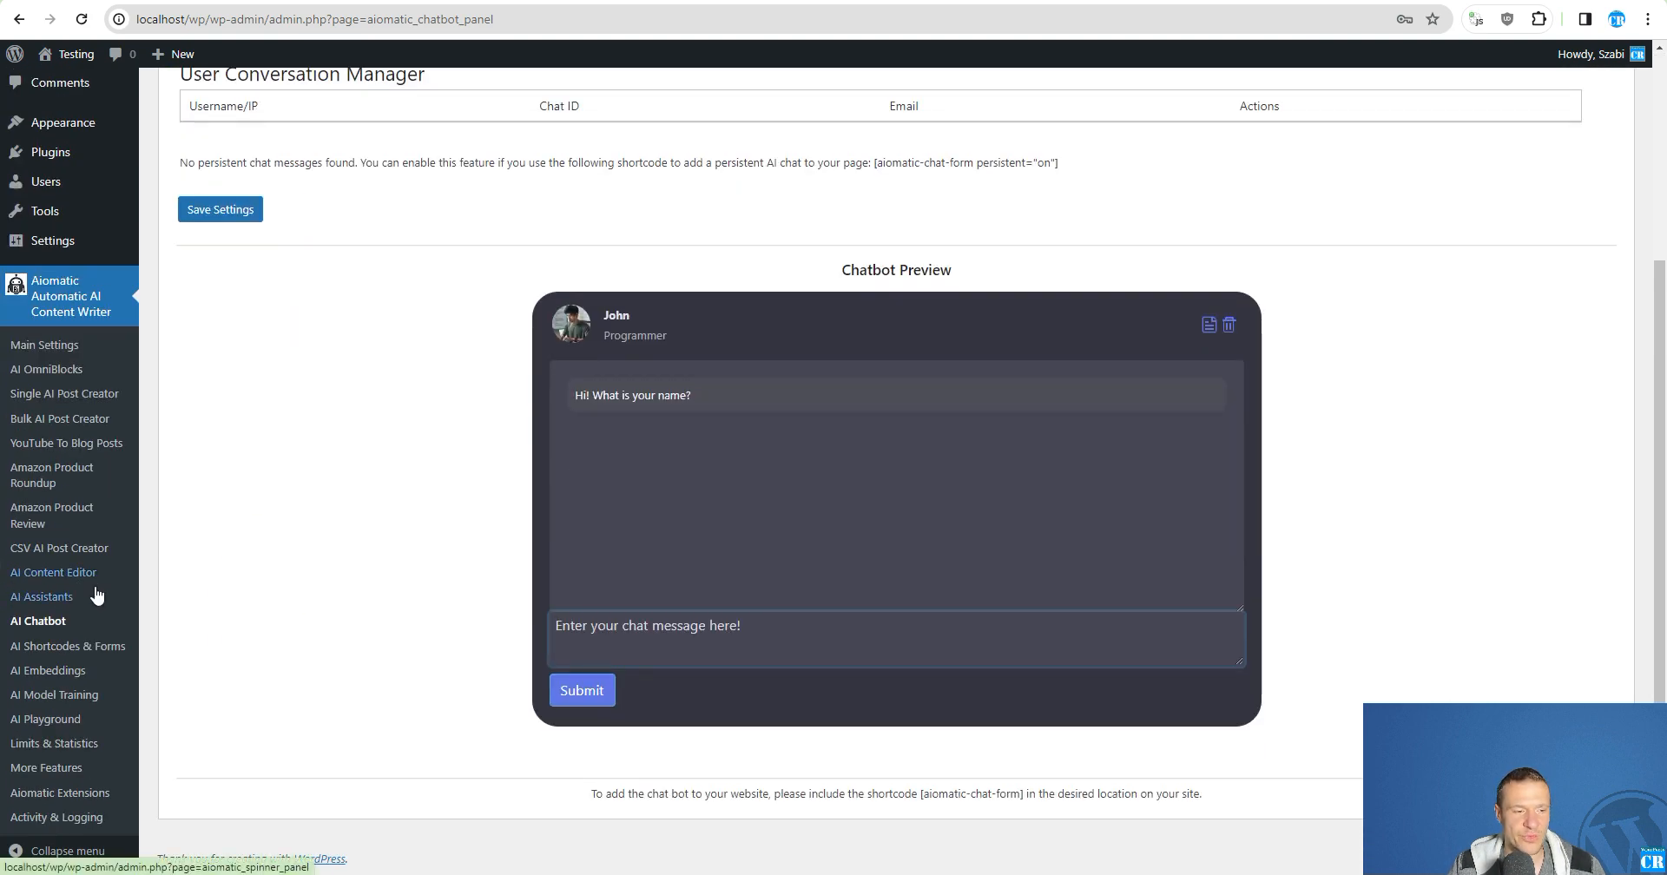
click(50, 674)
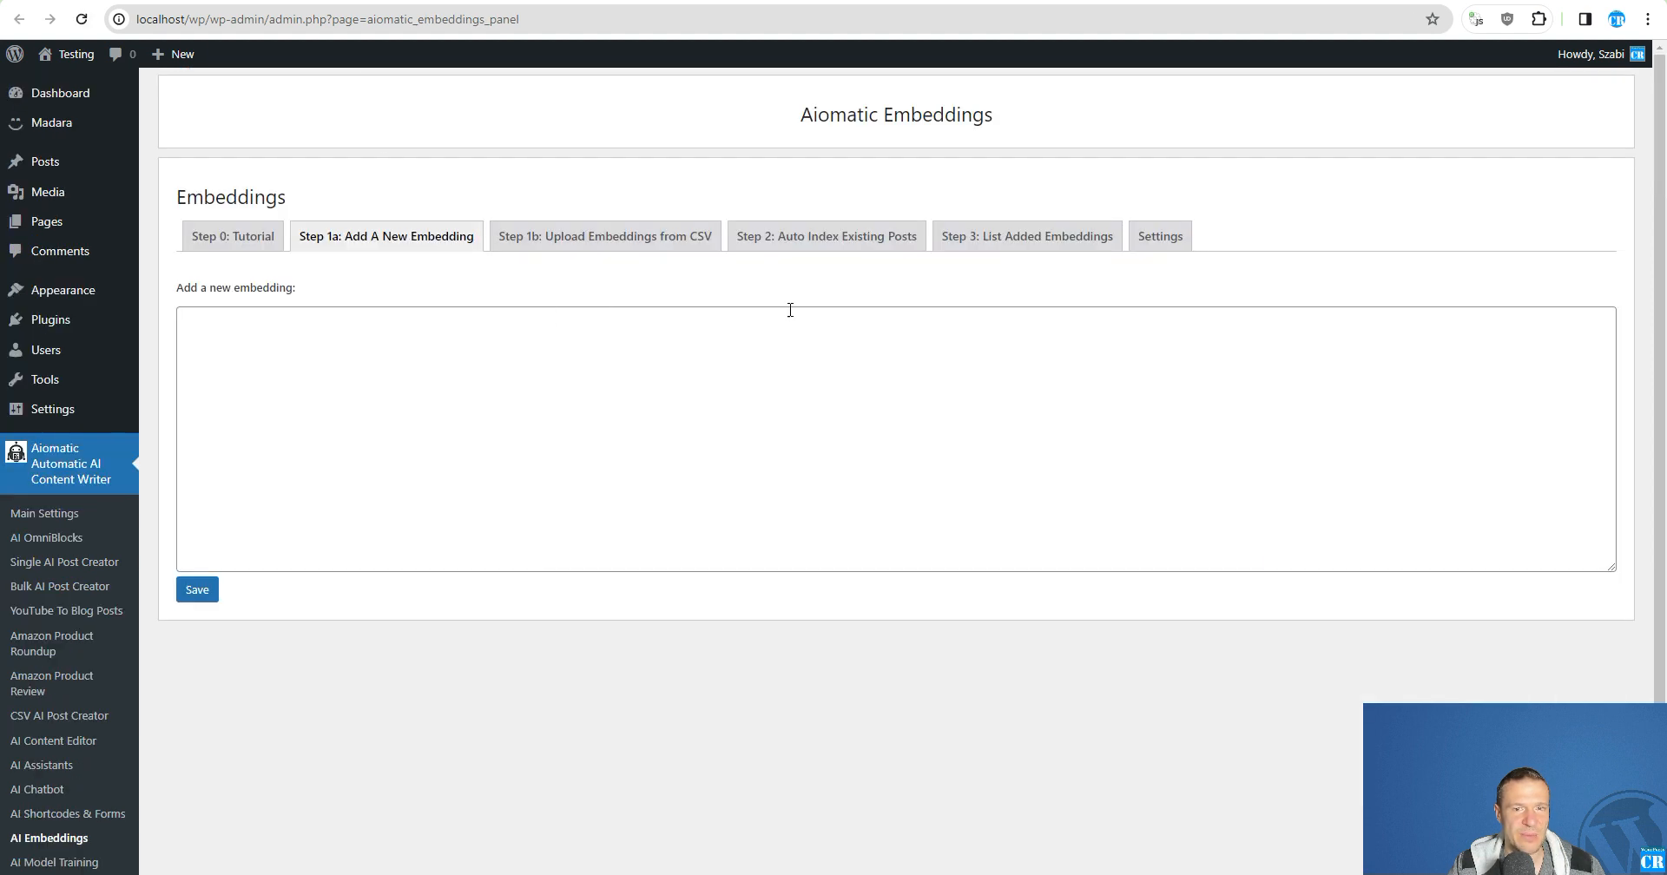
click(959, 252)
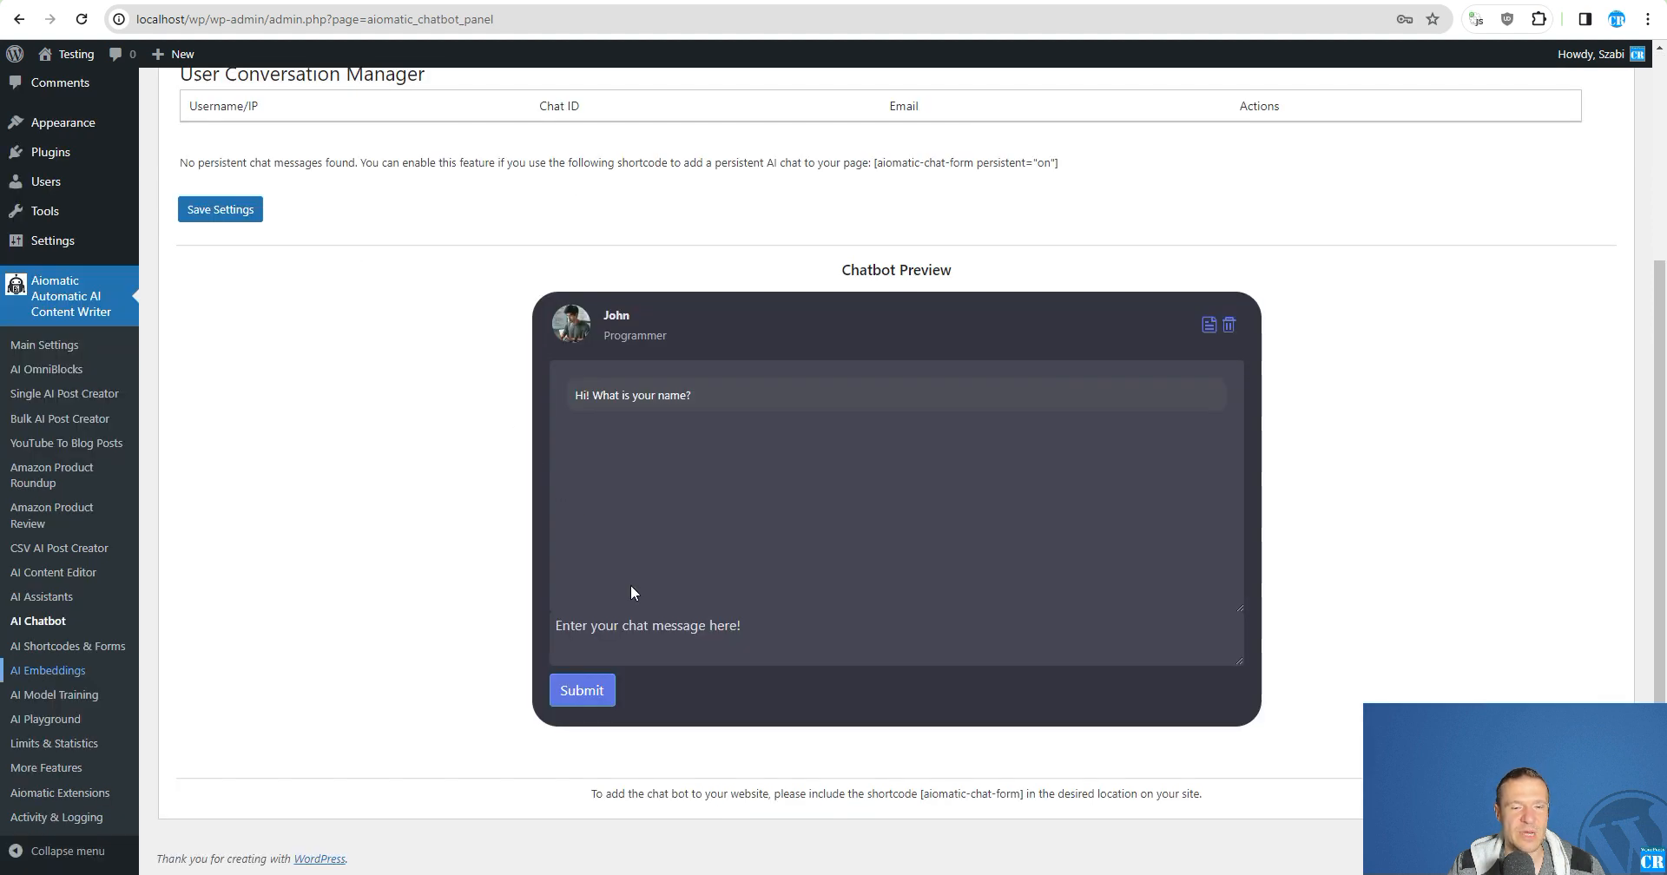
- Send the chatbot preview a message stating the user's first name and "I am an agriculture lover."
click(623, 640)
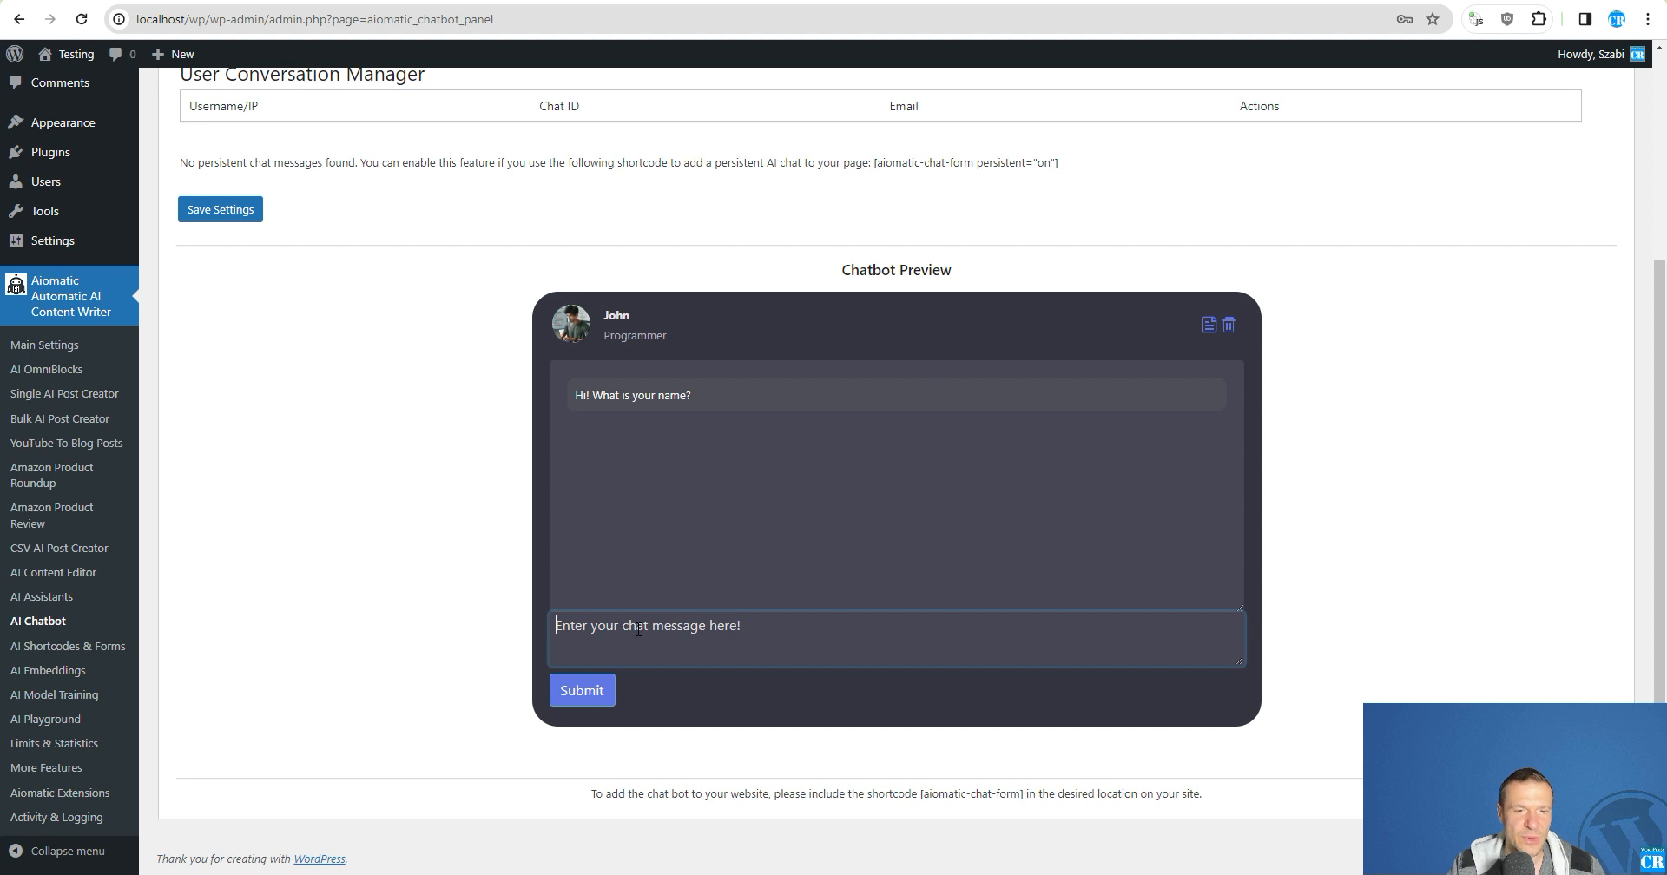
text(My name is)
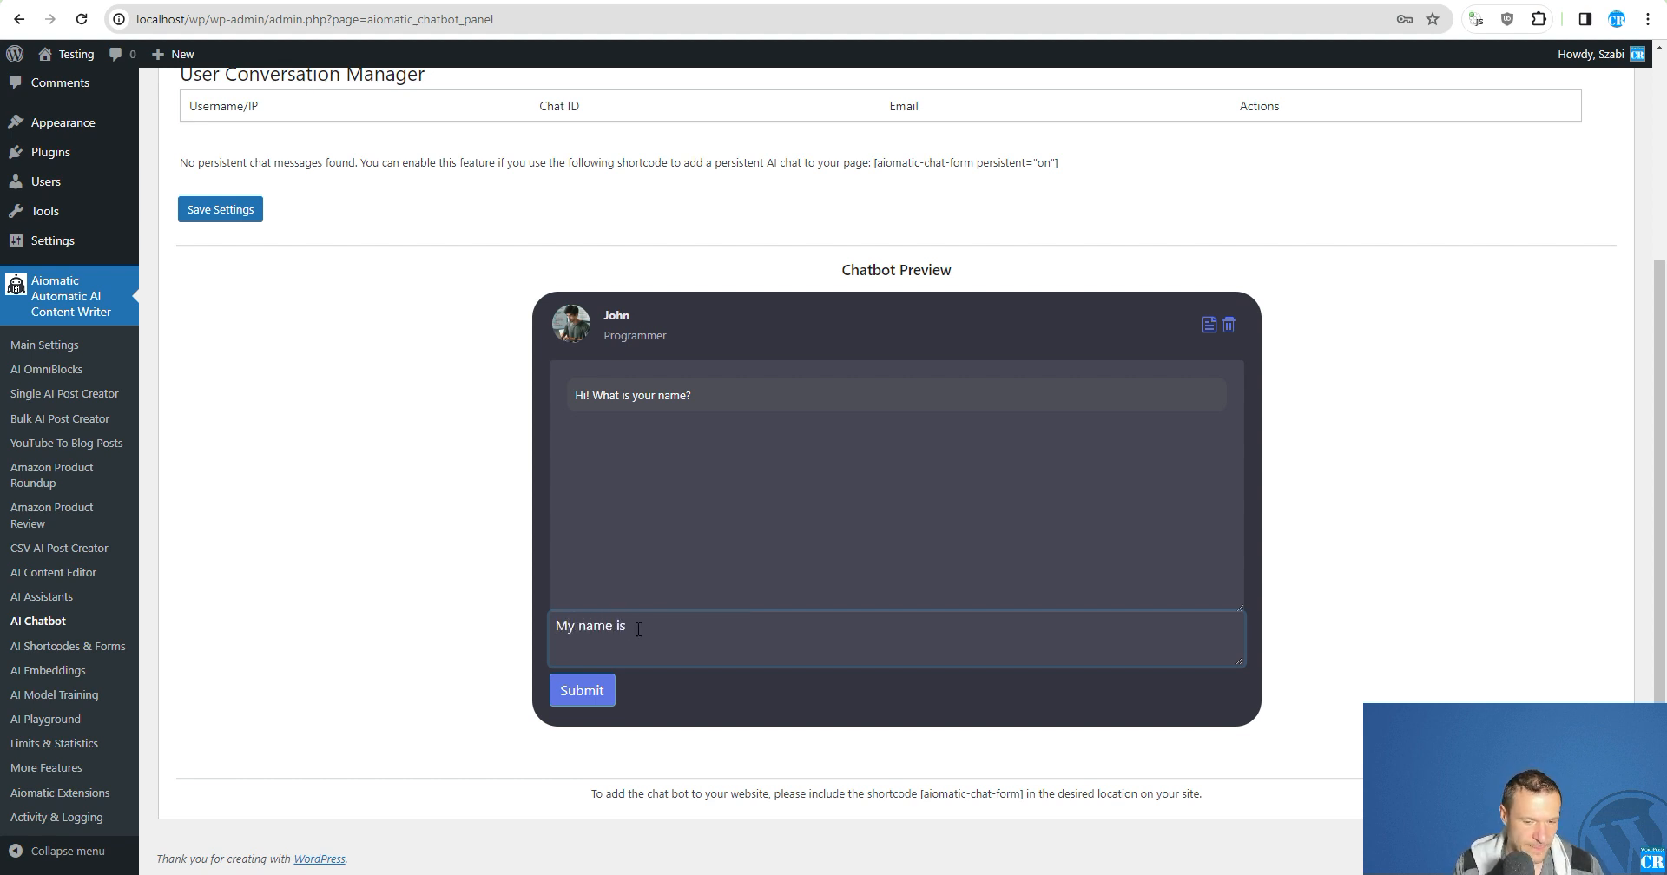
text( Szabi and )
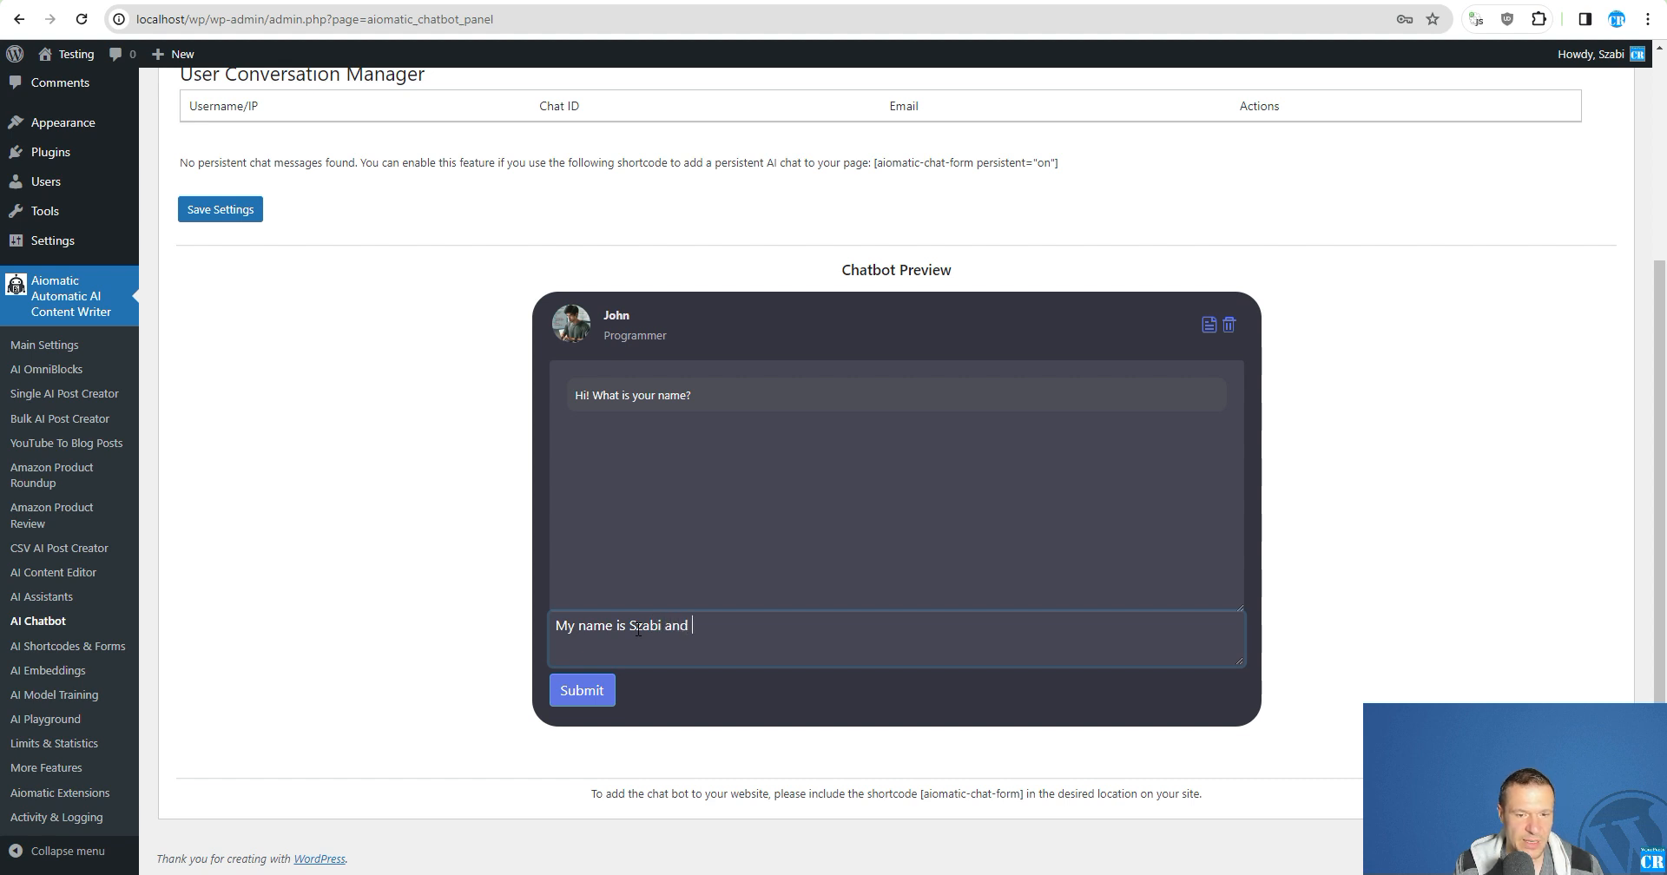
text(I am an)
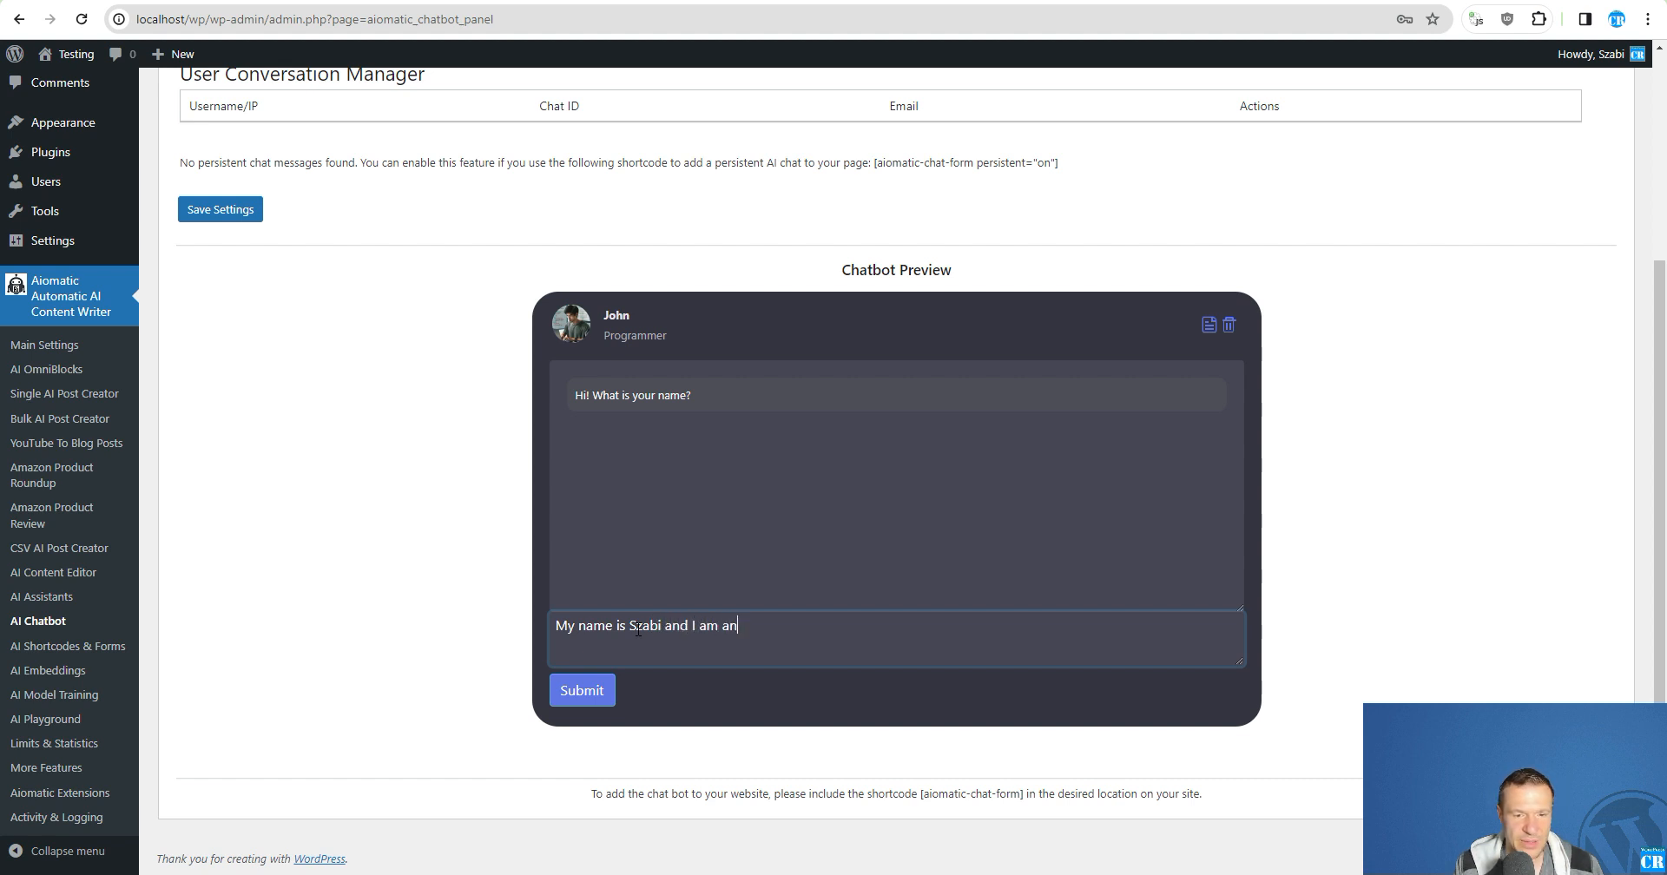
text( agricultu)
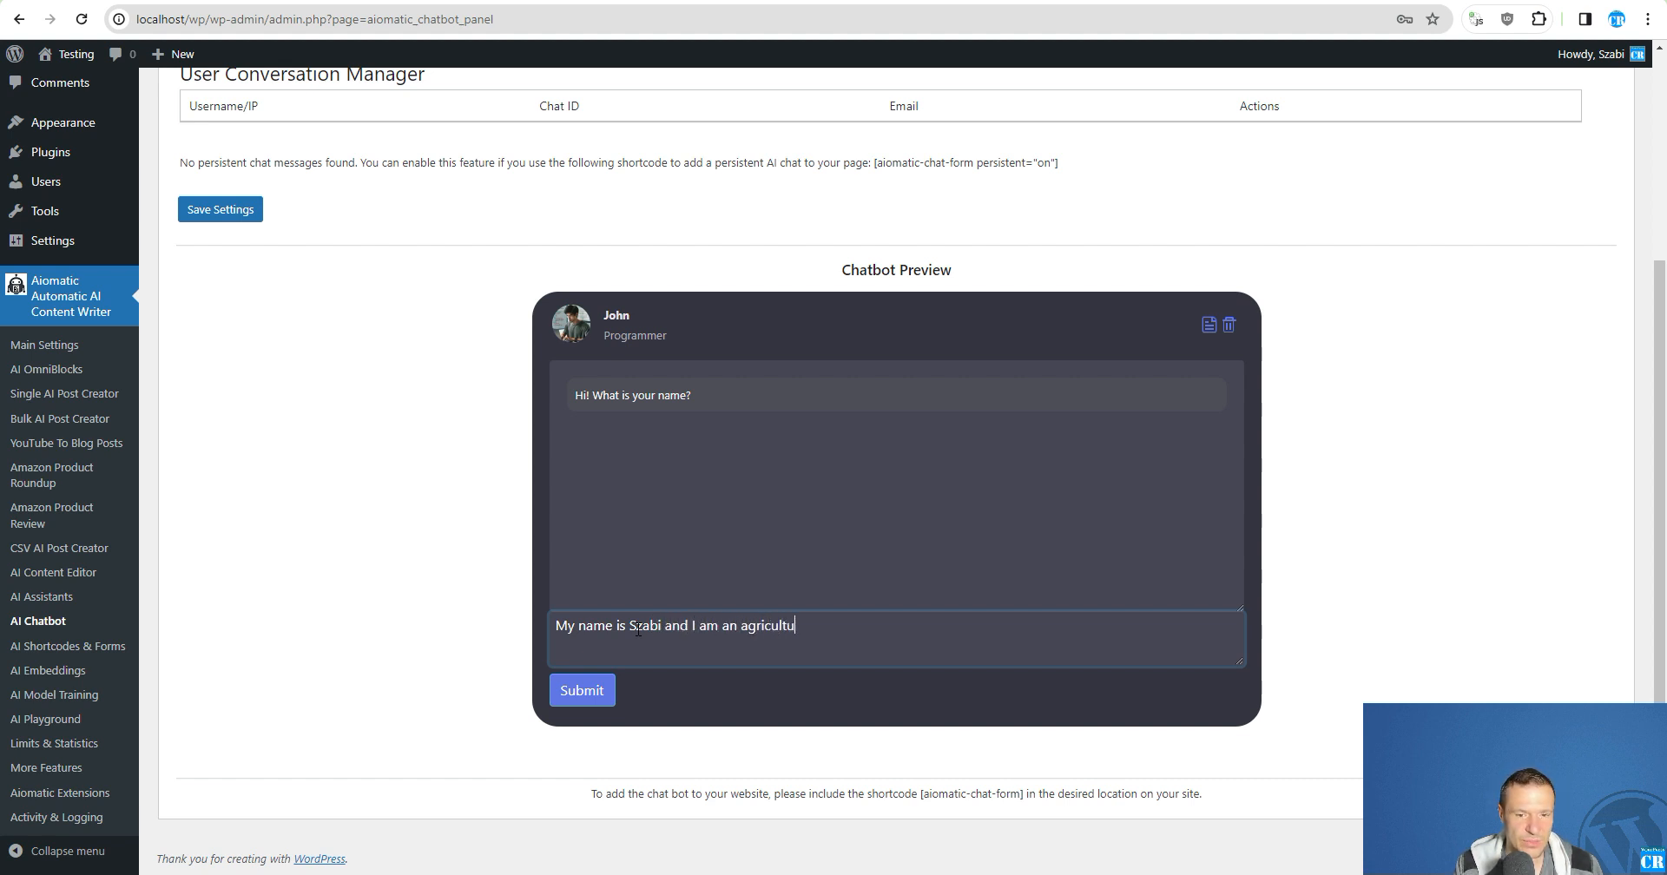
text(ral )
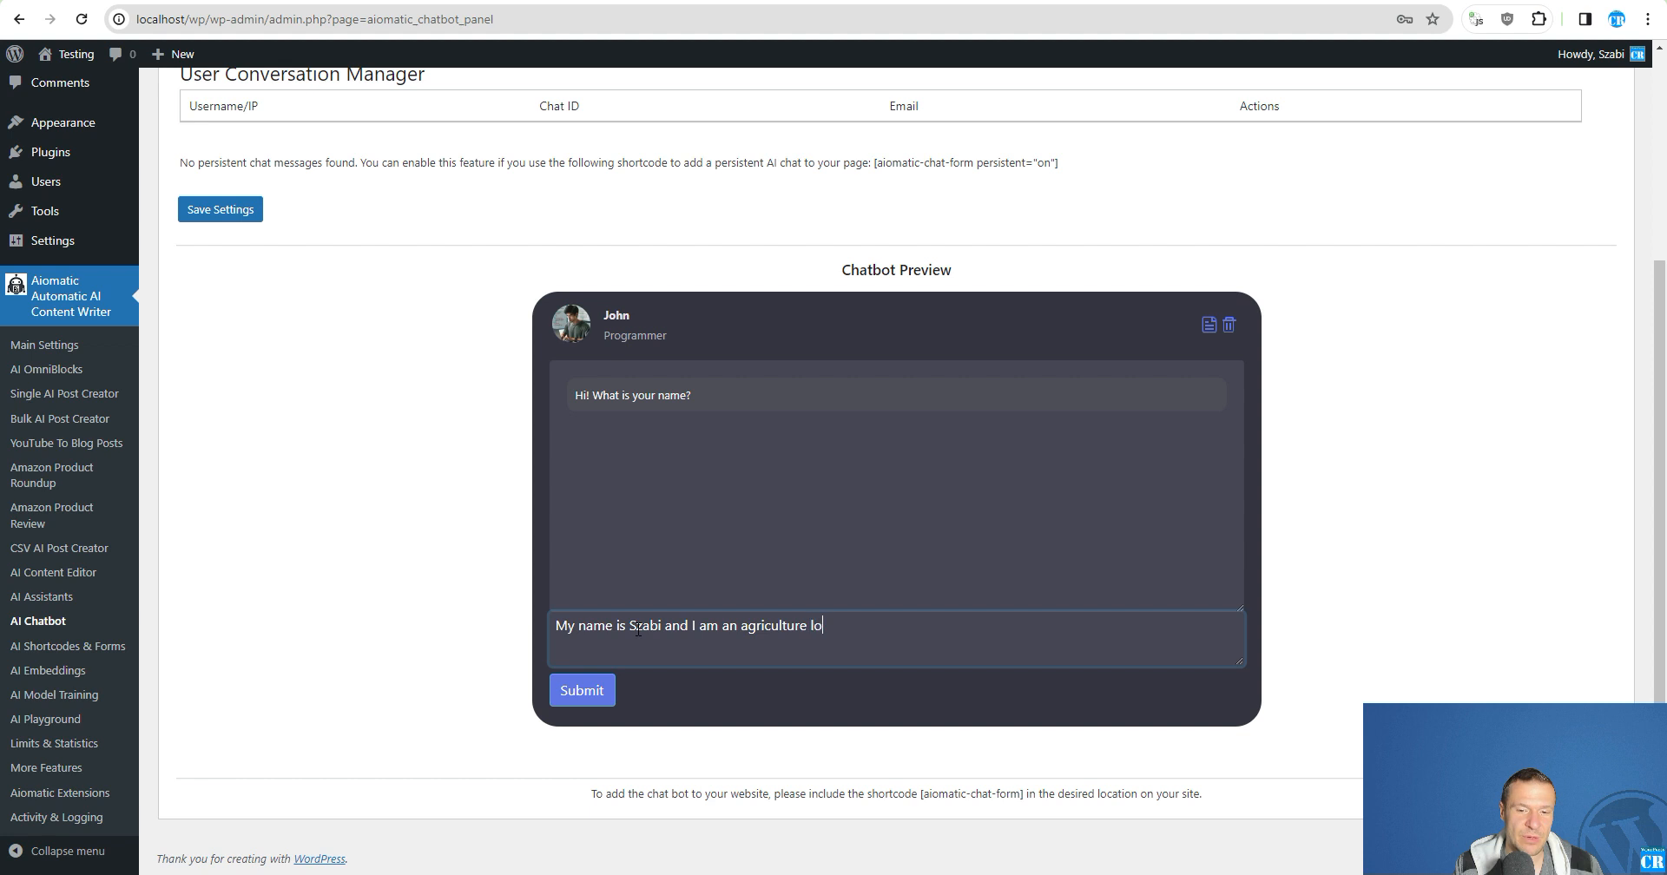
text(ver.)
key(Return)
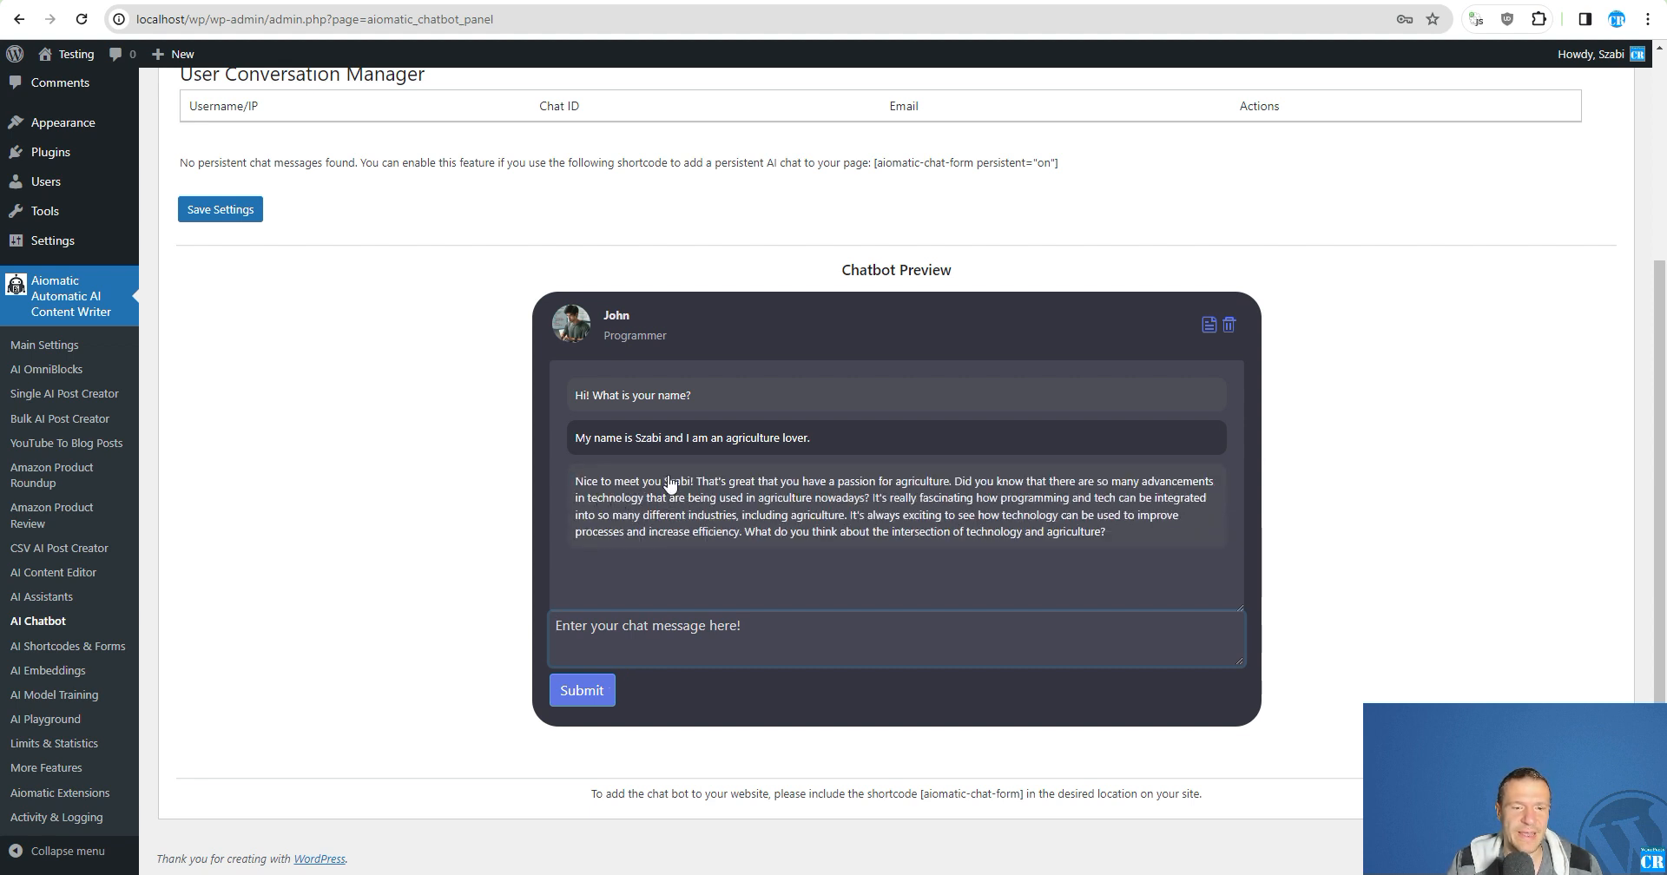
- Reload the chatbot page to start a fresh conversation and return to the Persistent Chat Logs settings
click(634, 440)
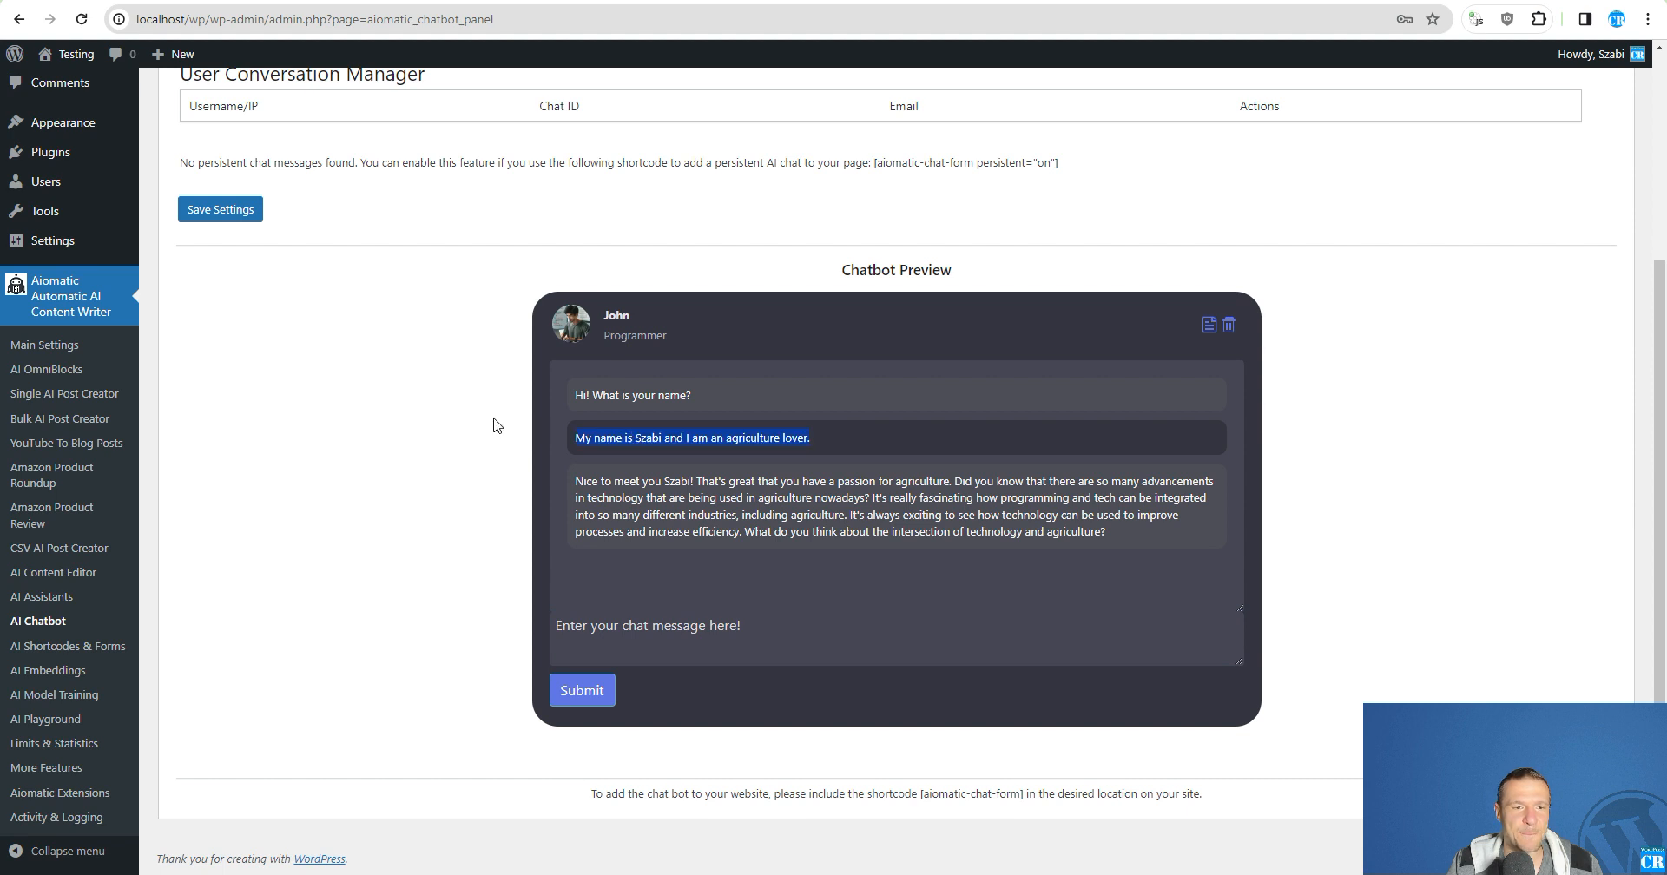
click(81, 19)
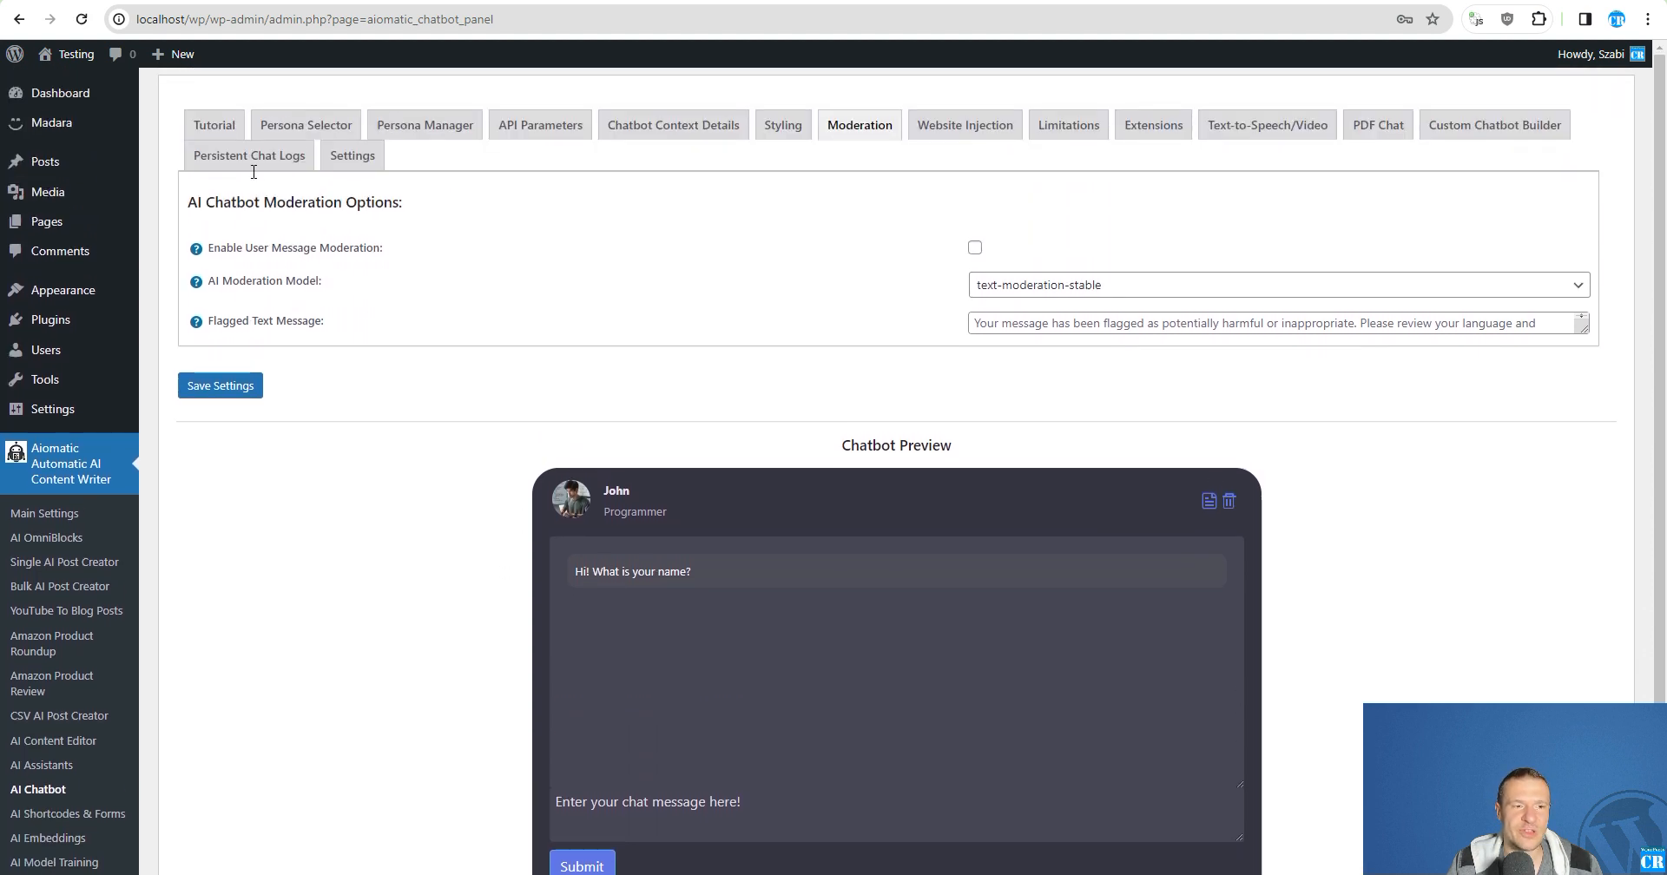
click(253, 165)
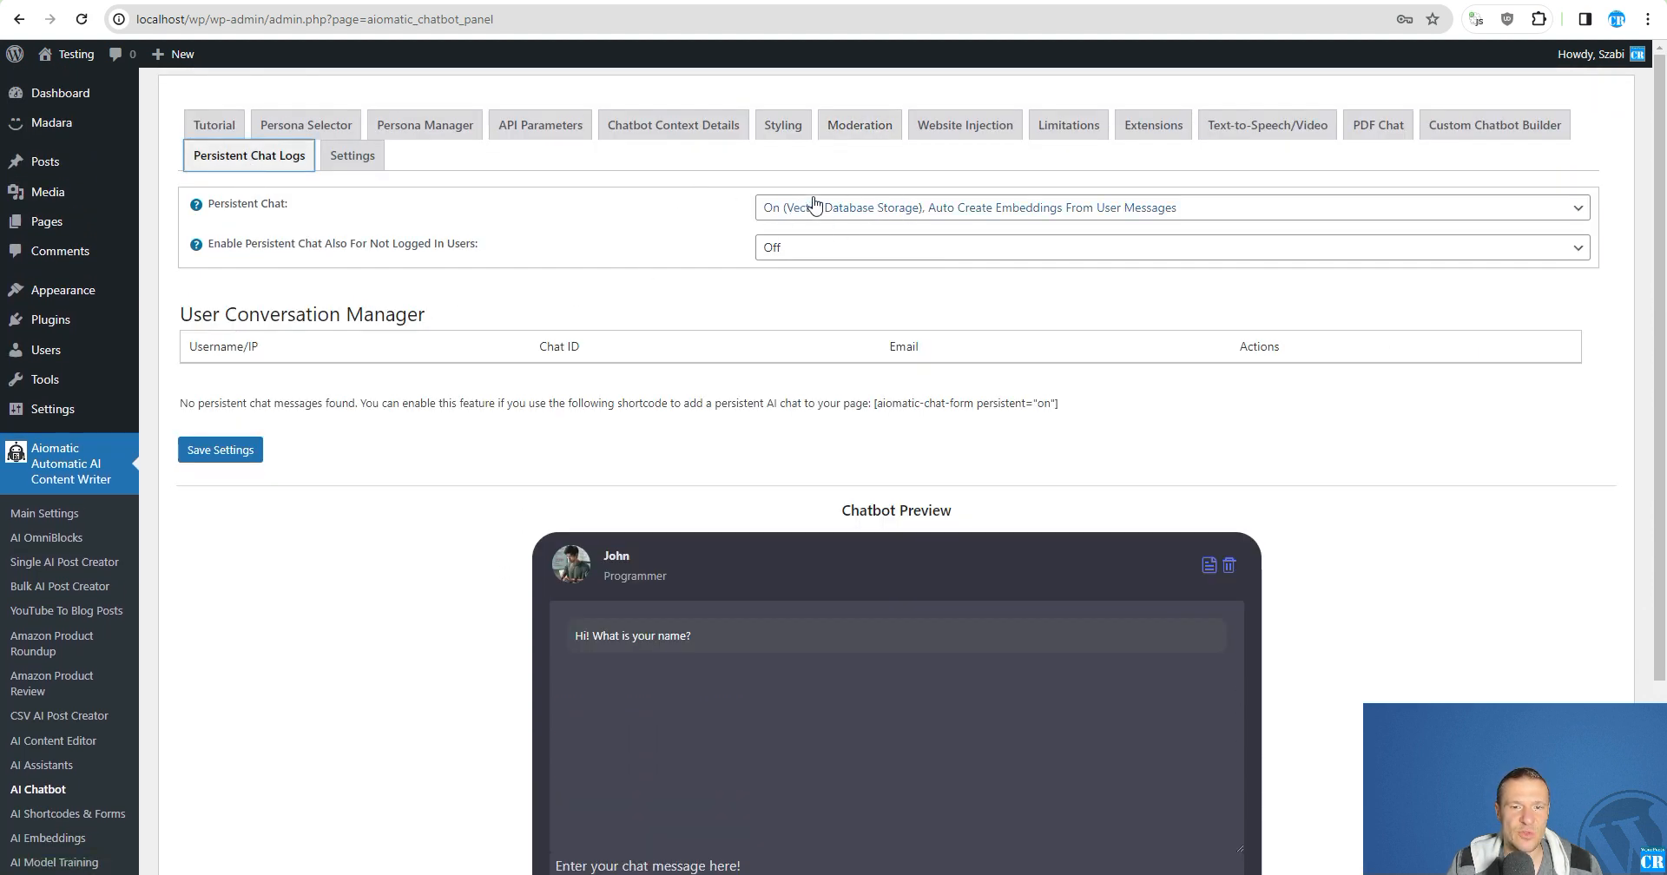
scroll(451, 331, down, 2)
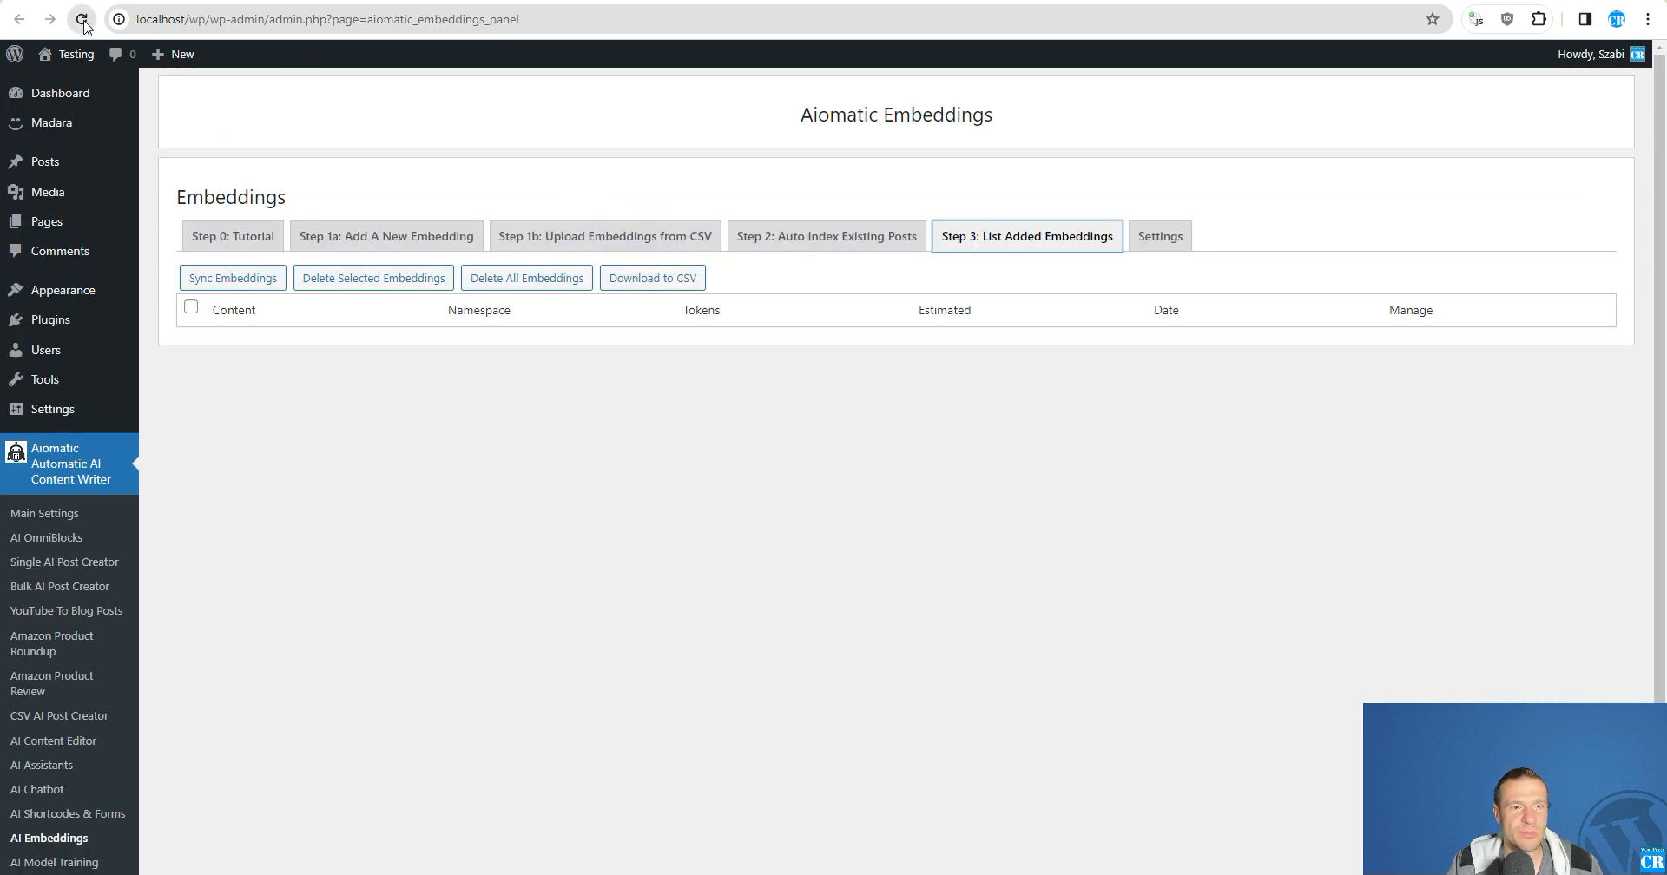
- Reload the AI Embeddings page and check its list of added embeddings for the saved chat message
click(84, 21)
click(1025, 236)
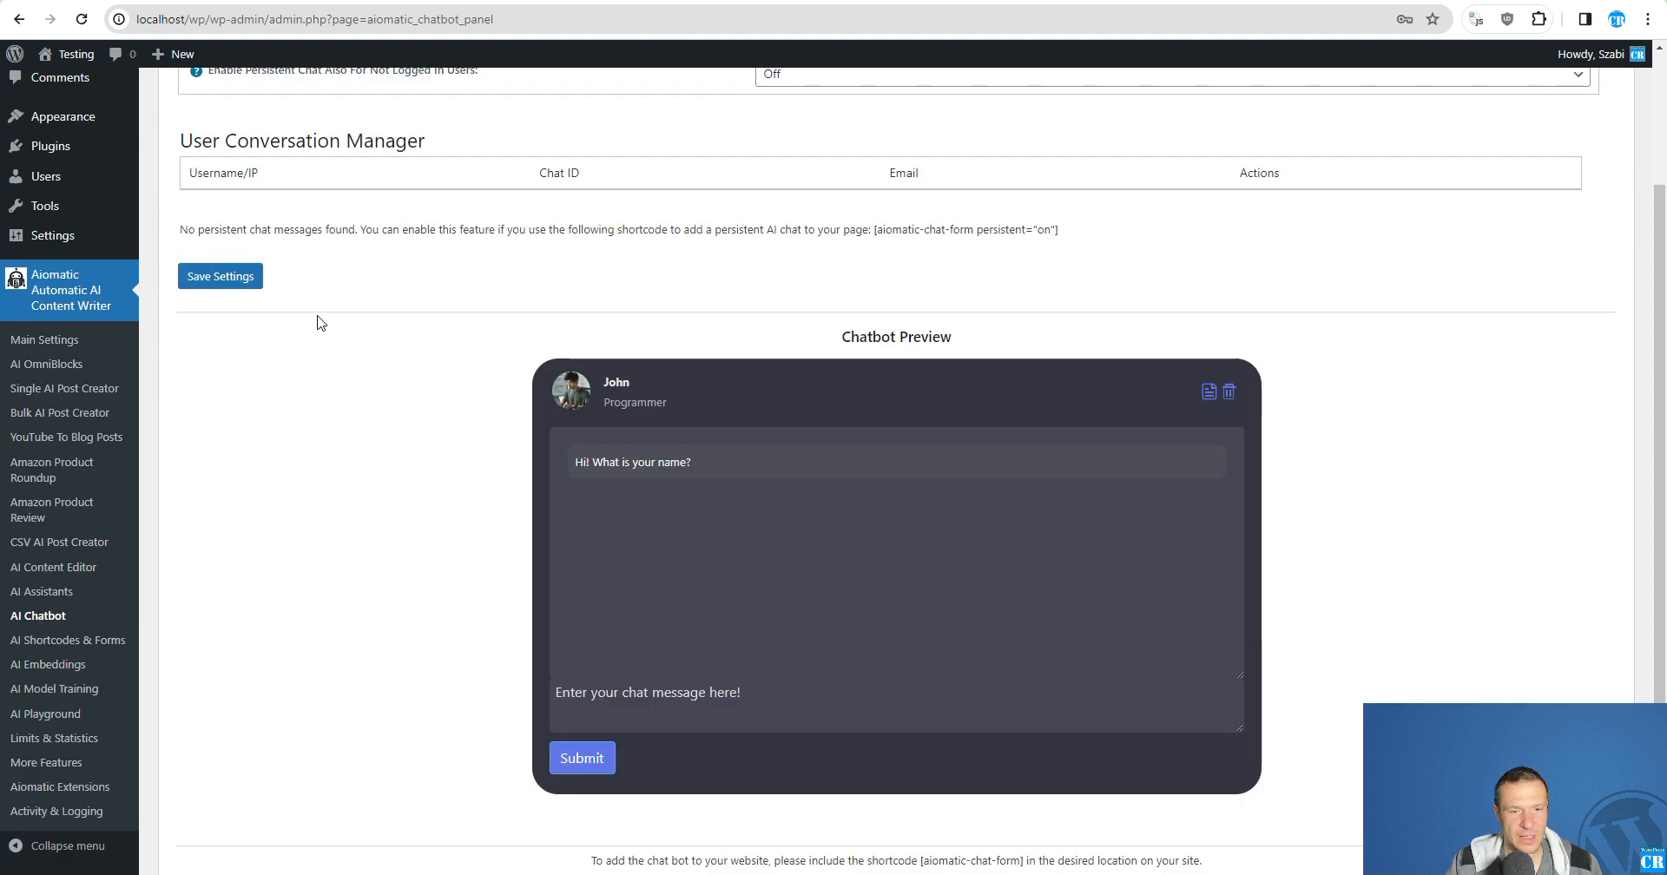
- Send the chatbot preview the message "Tell me my name, i am an agriculture lover" to test its memory of the user
scroll(545, 481, down, 1)
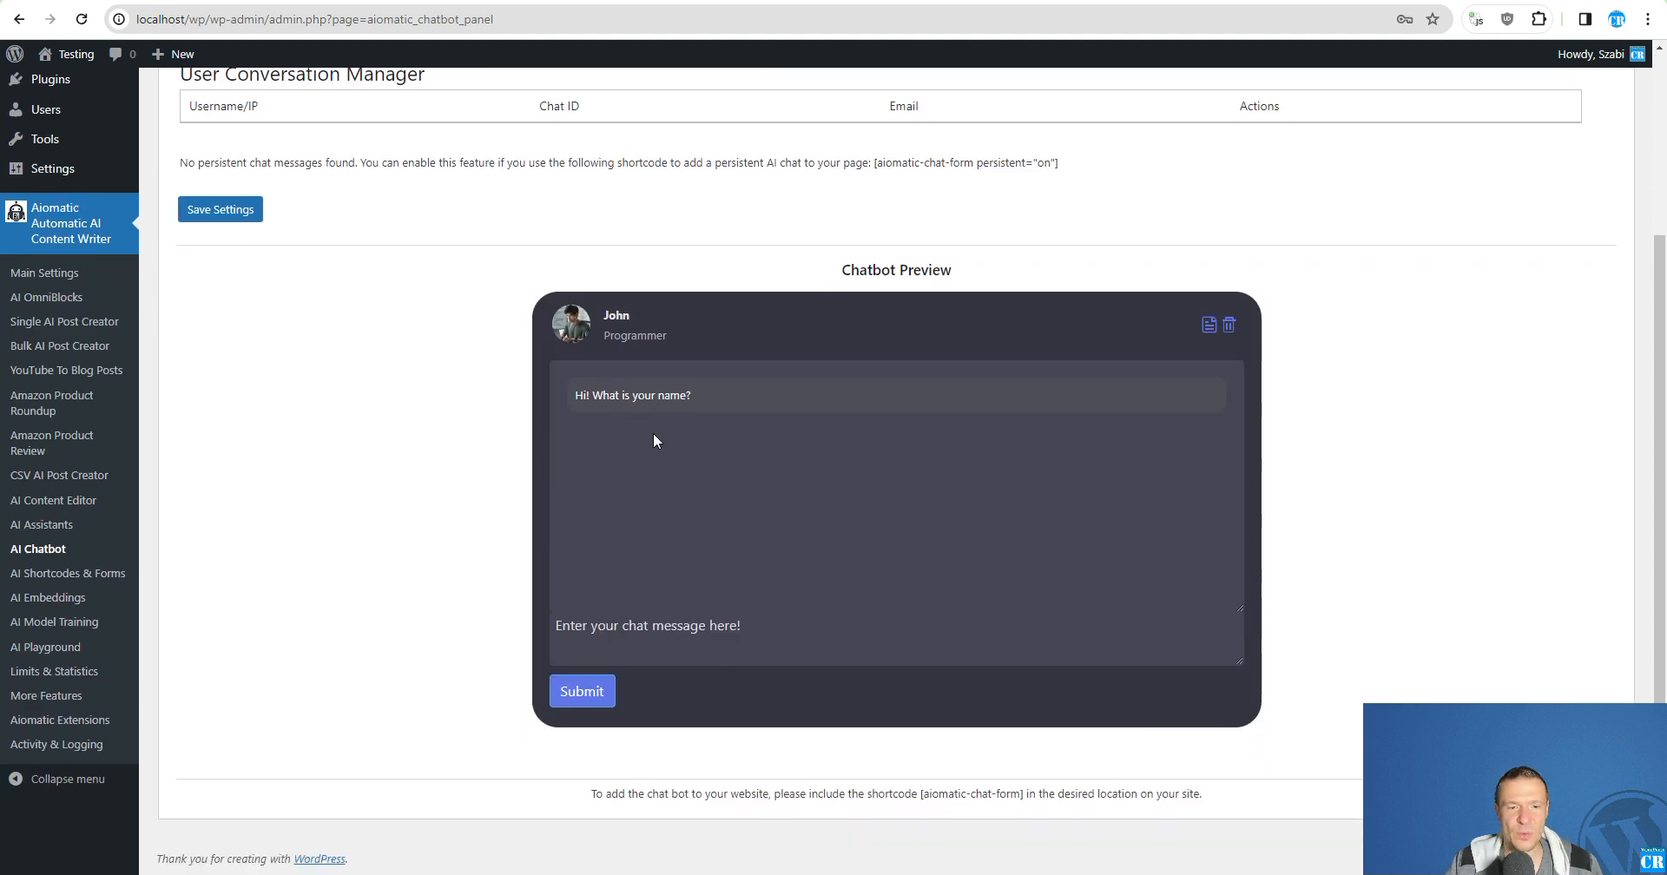
click(589, 638)
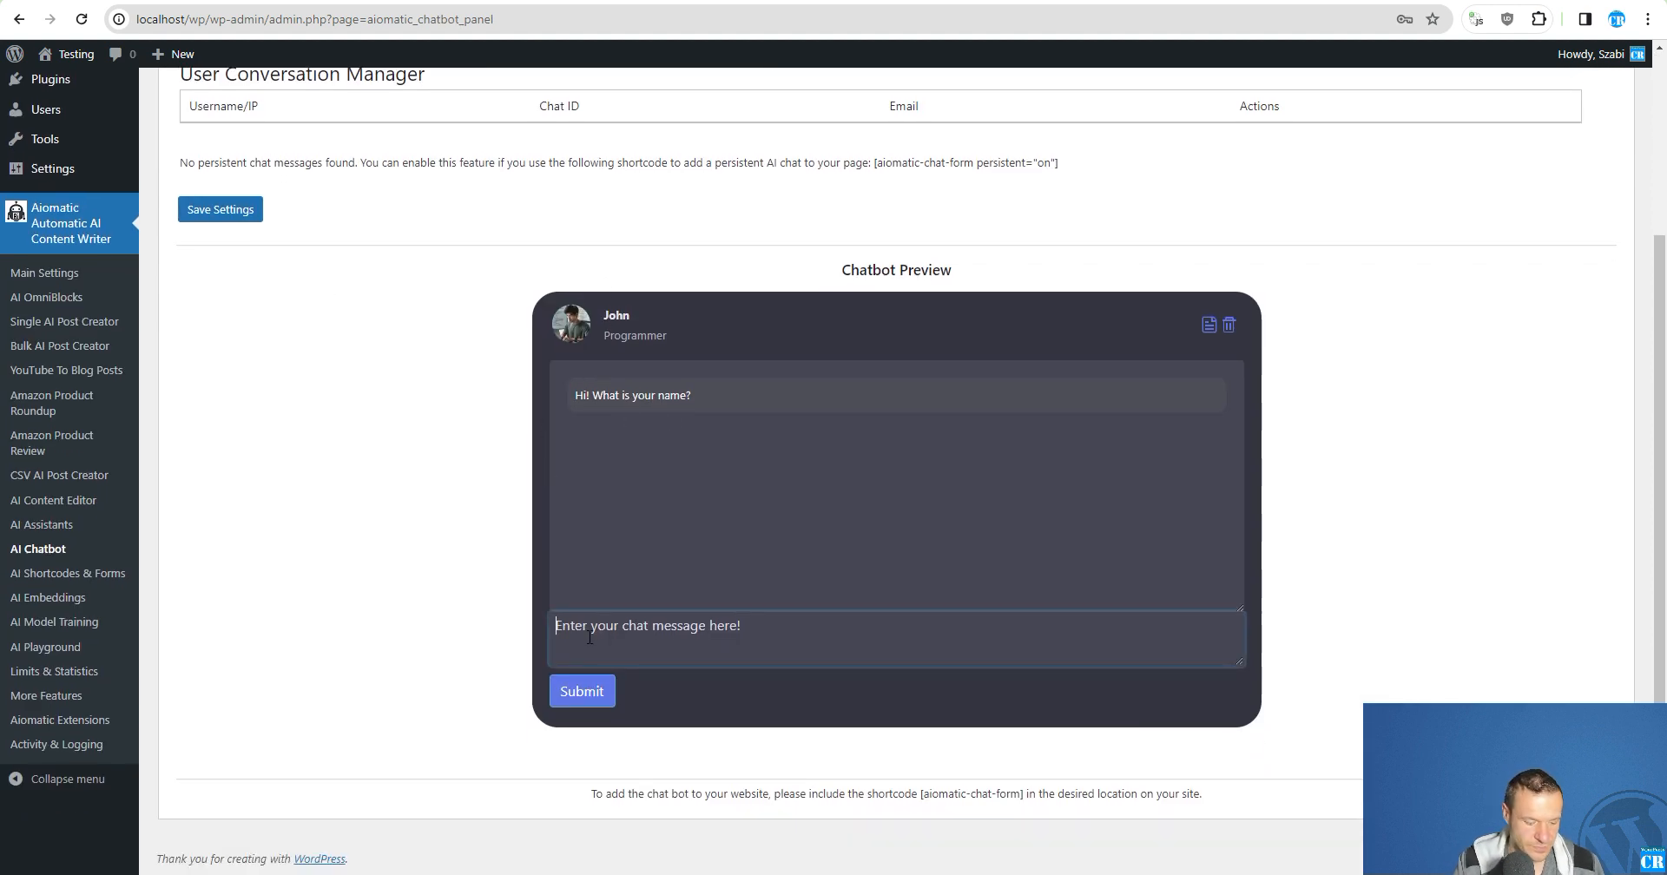
text(T)
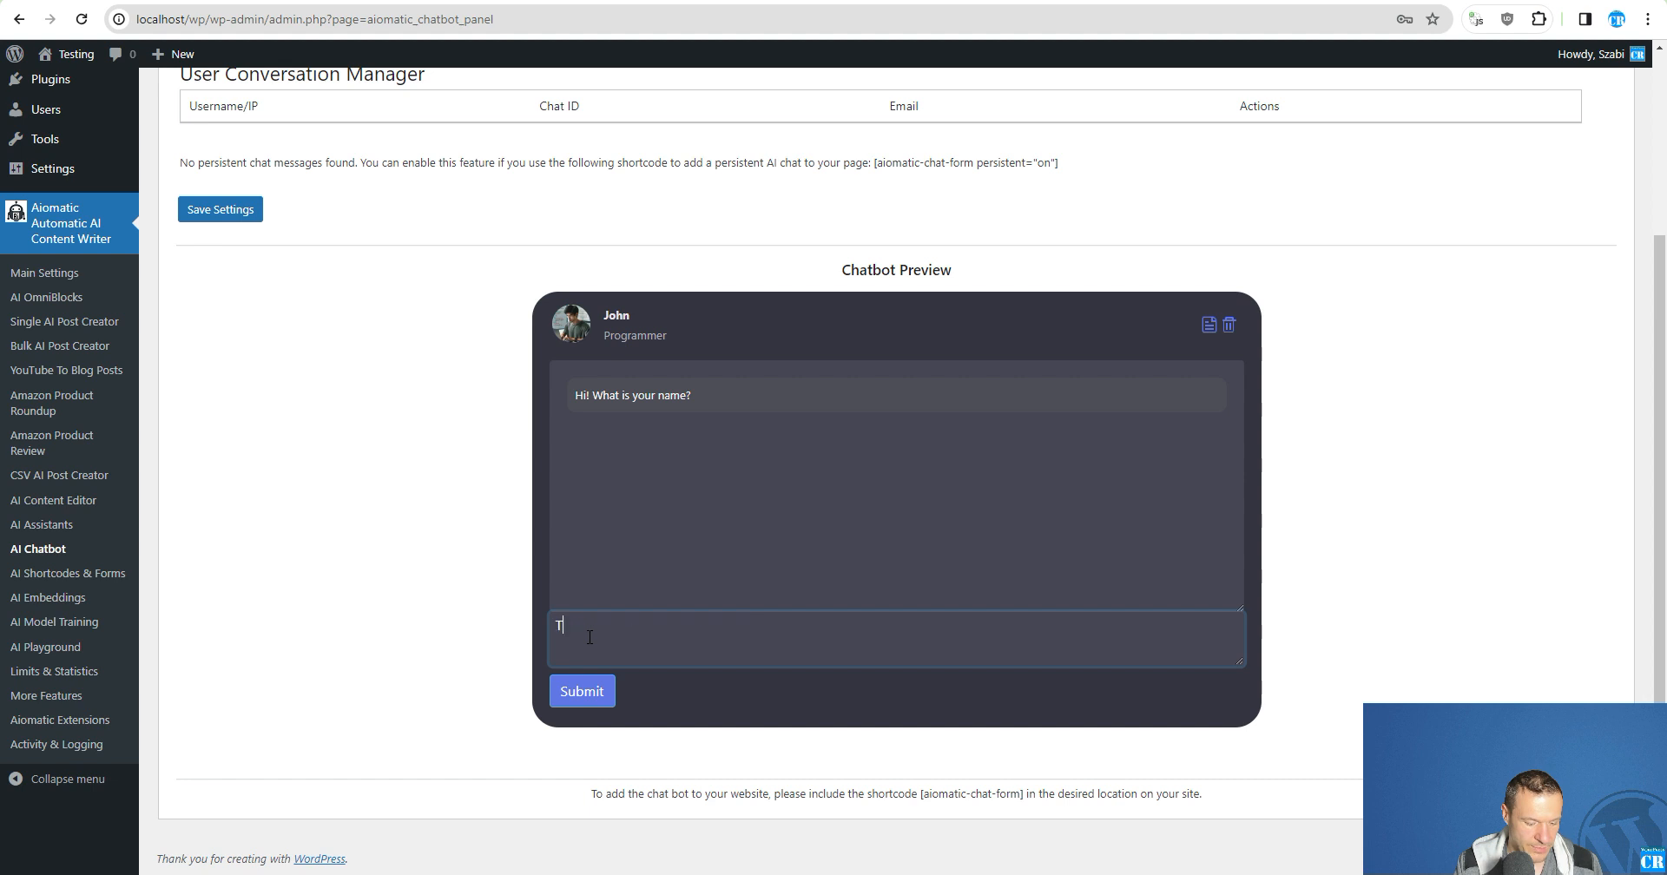
text(ell me my name)
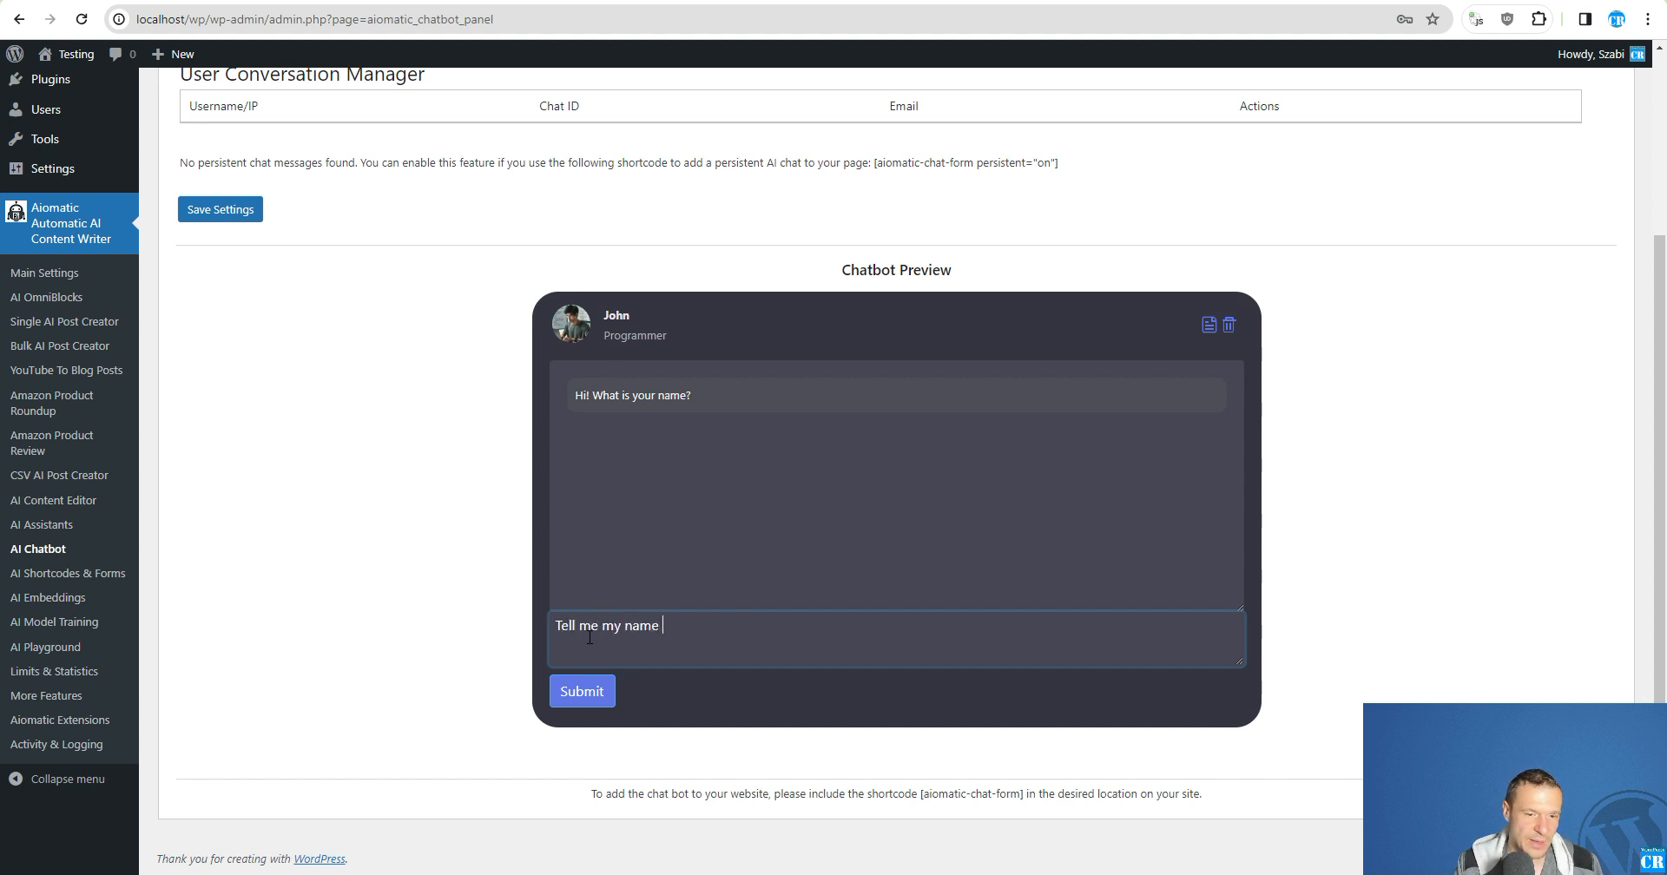
text(, i am a)
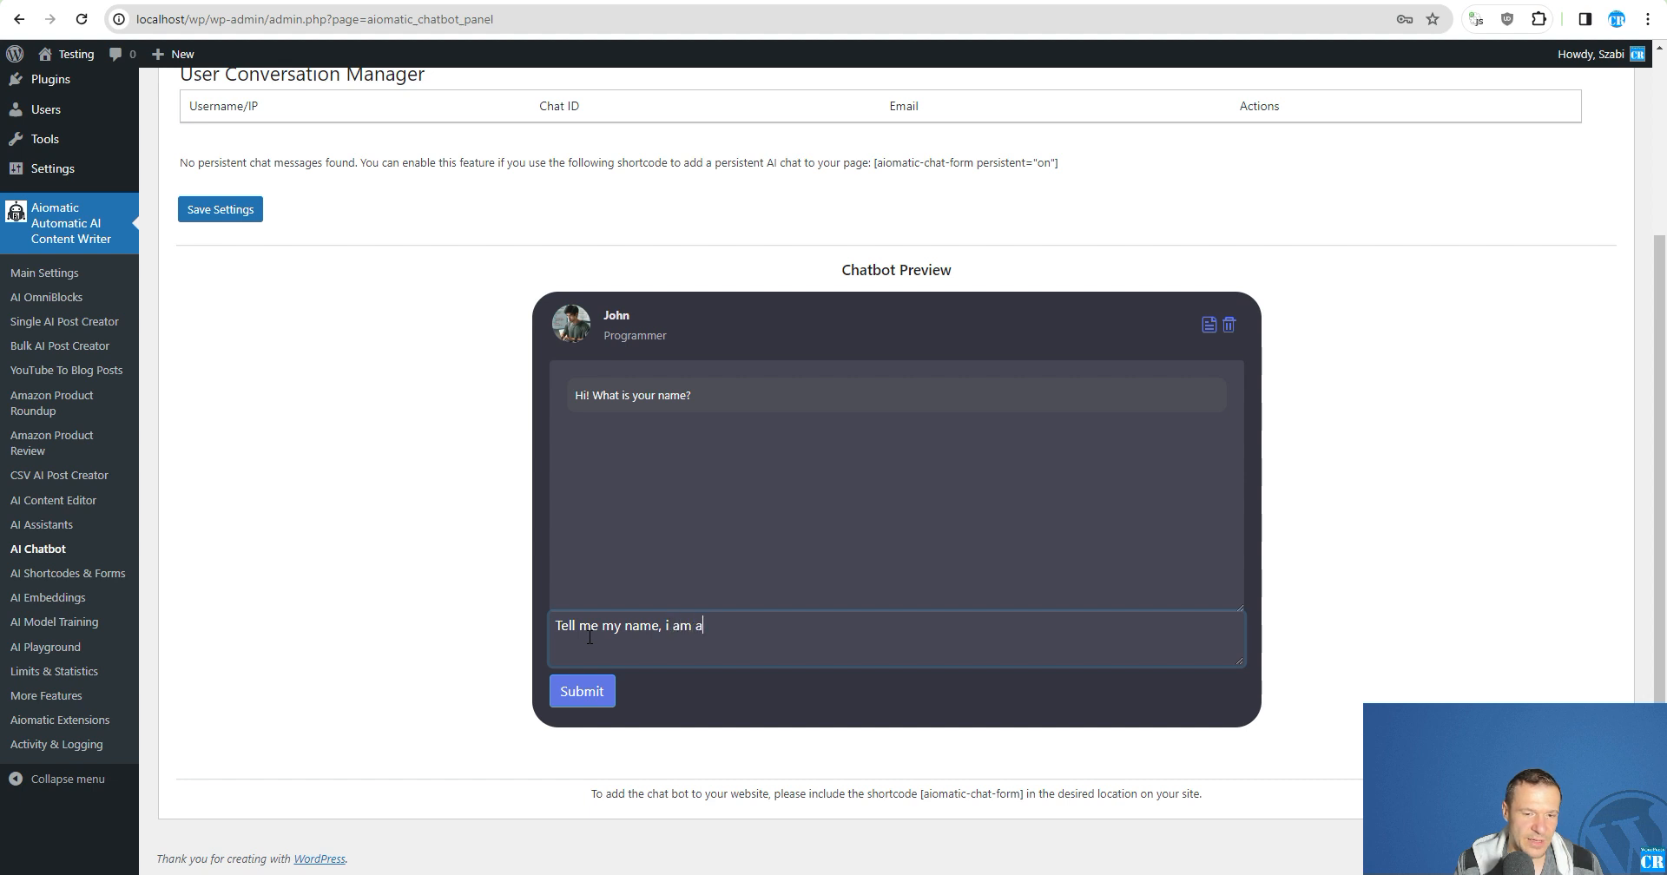
text(n agriculture lover)
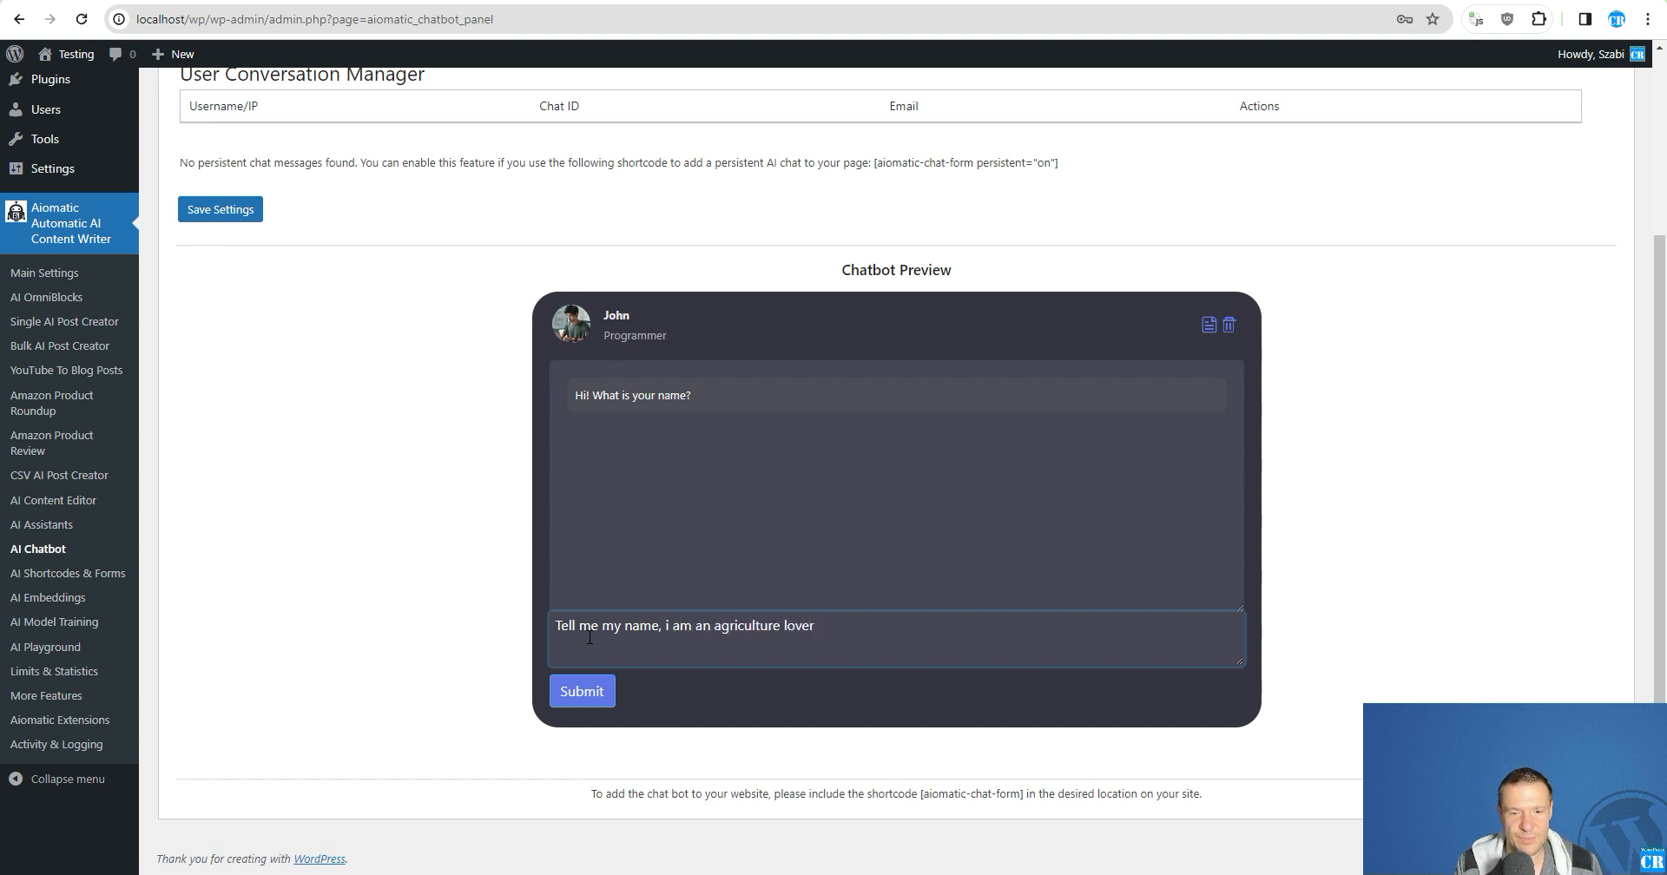
key(Return)
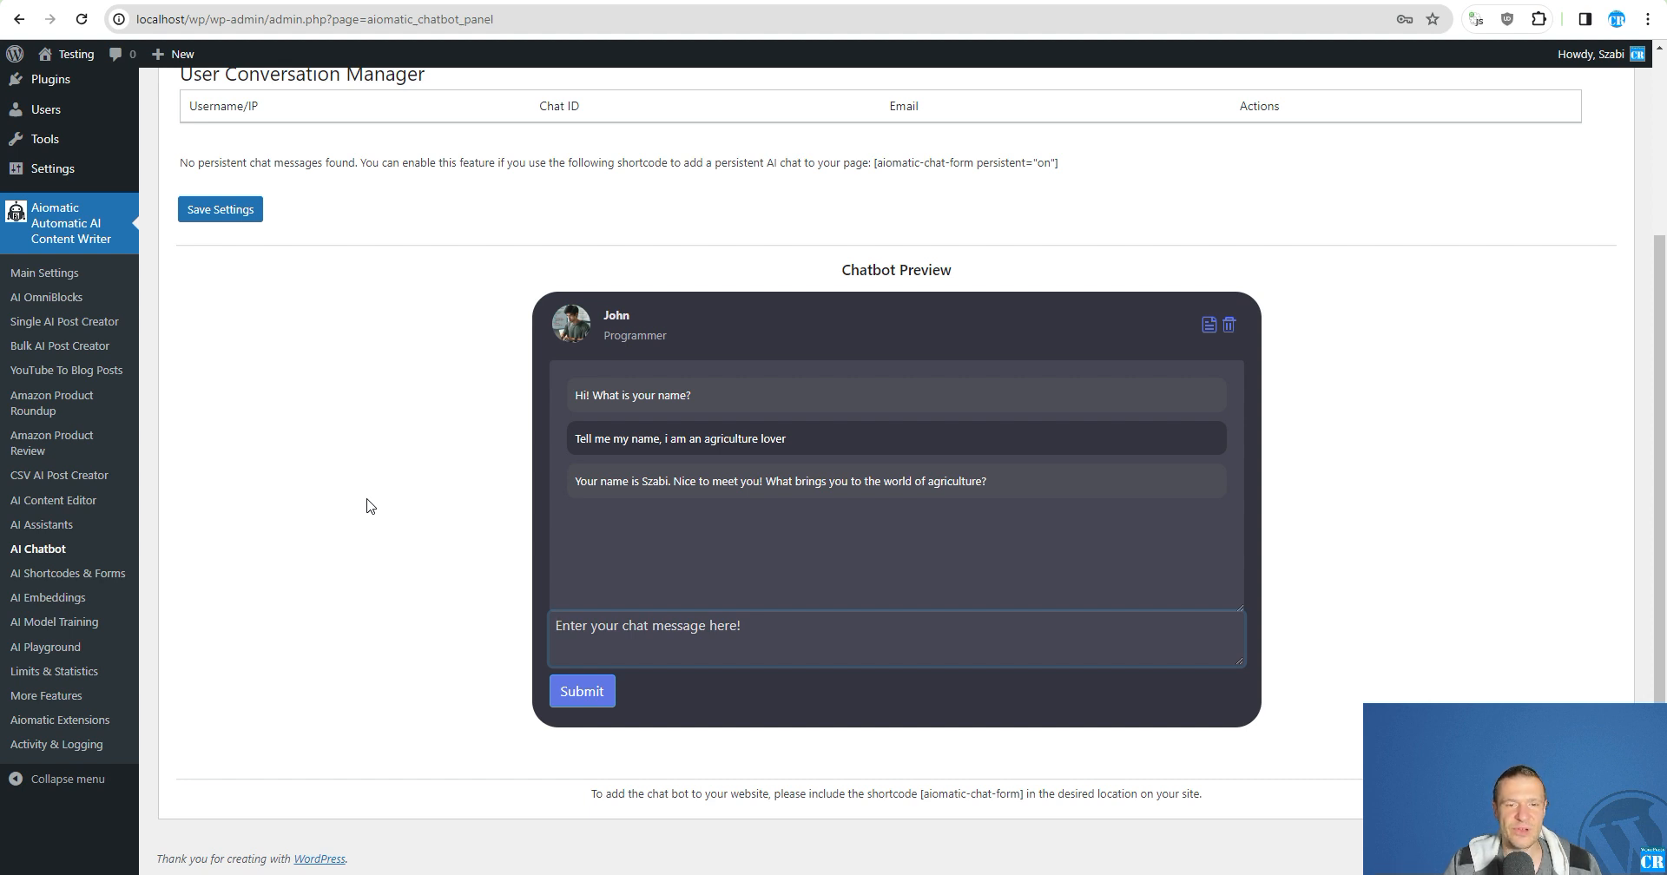
scroll(366, 506, up, 3)
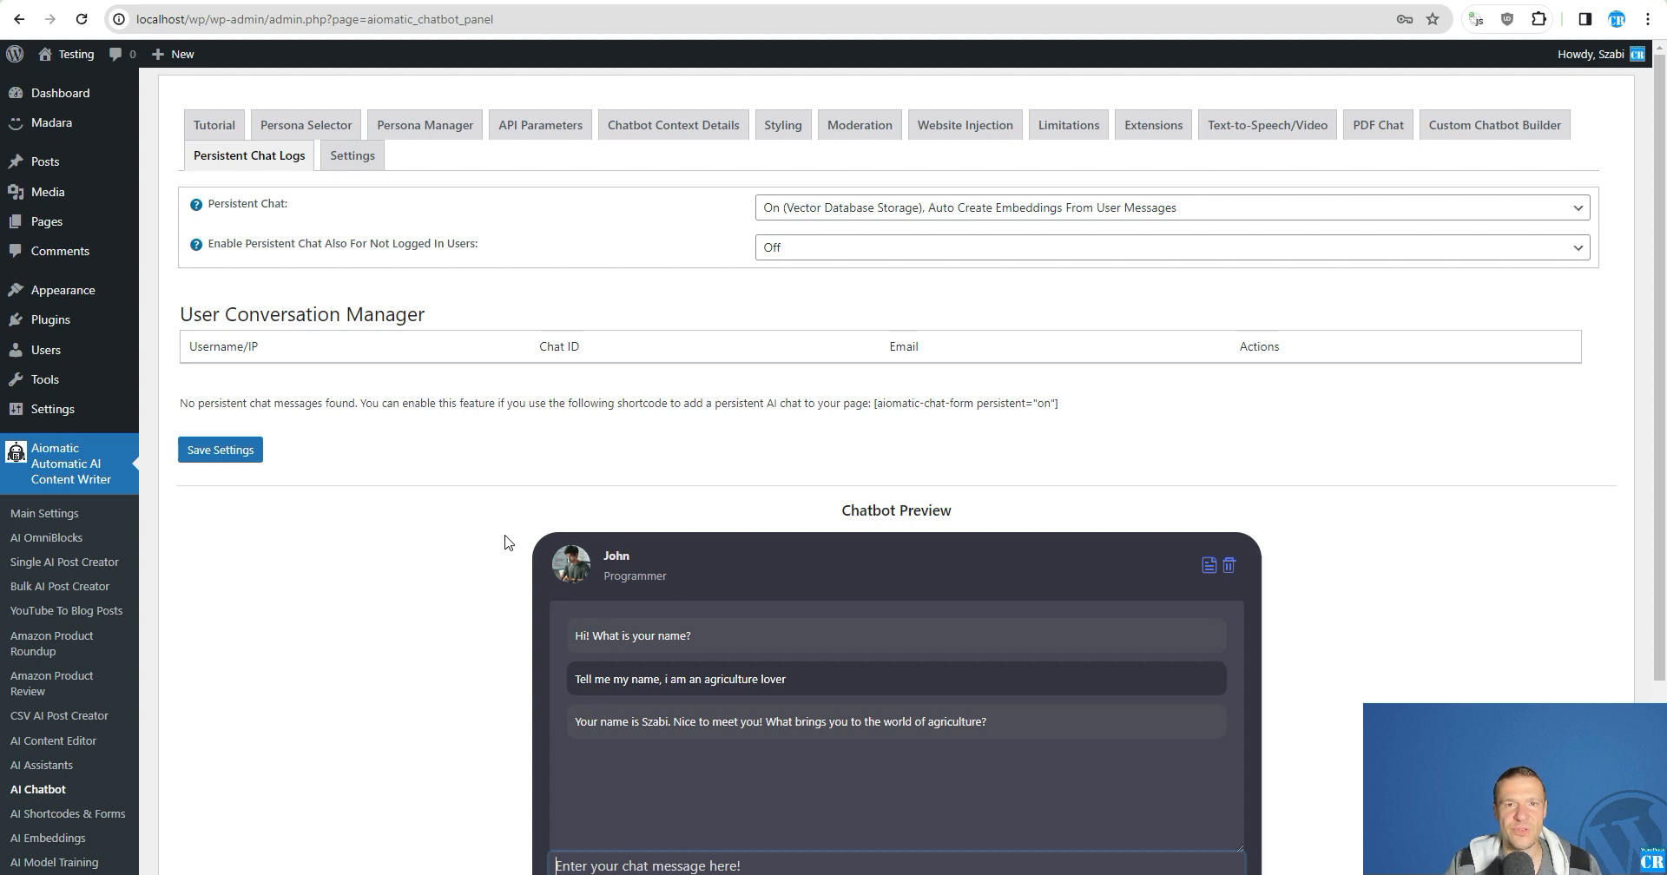
scroll(446, 602, down, 3)
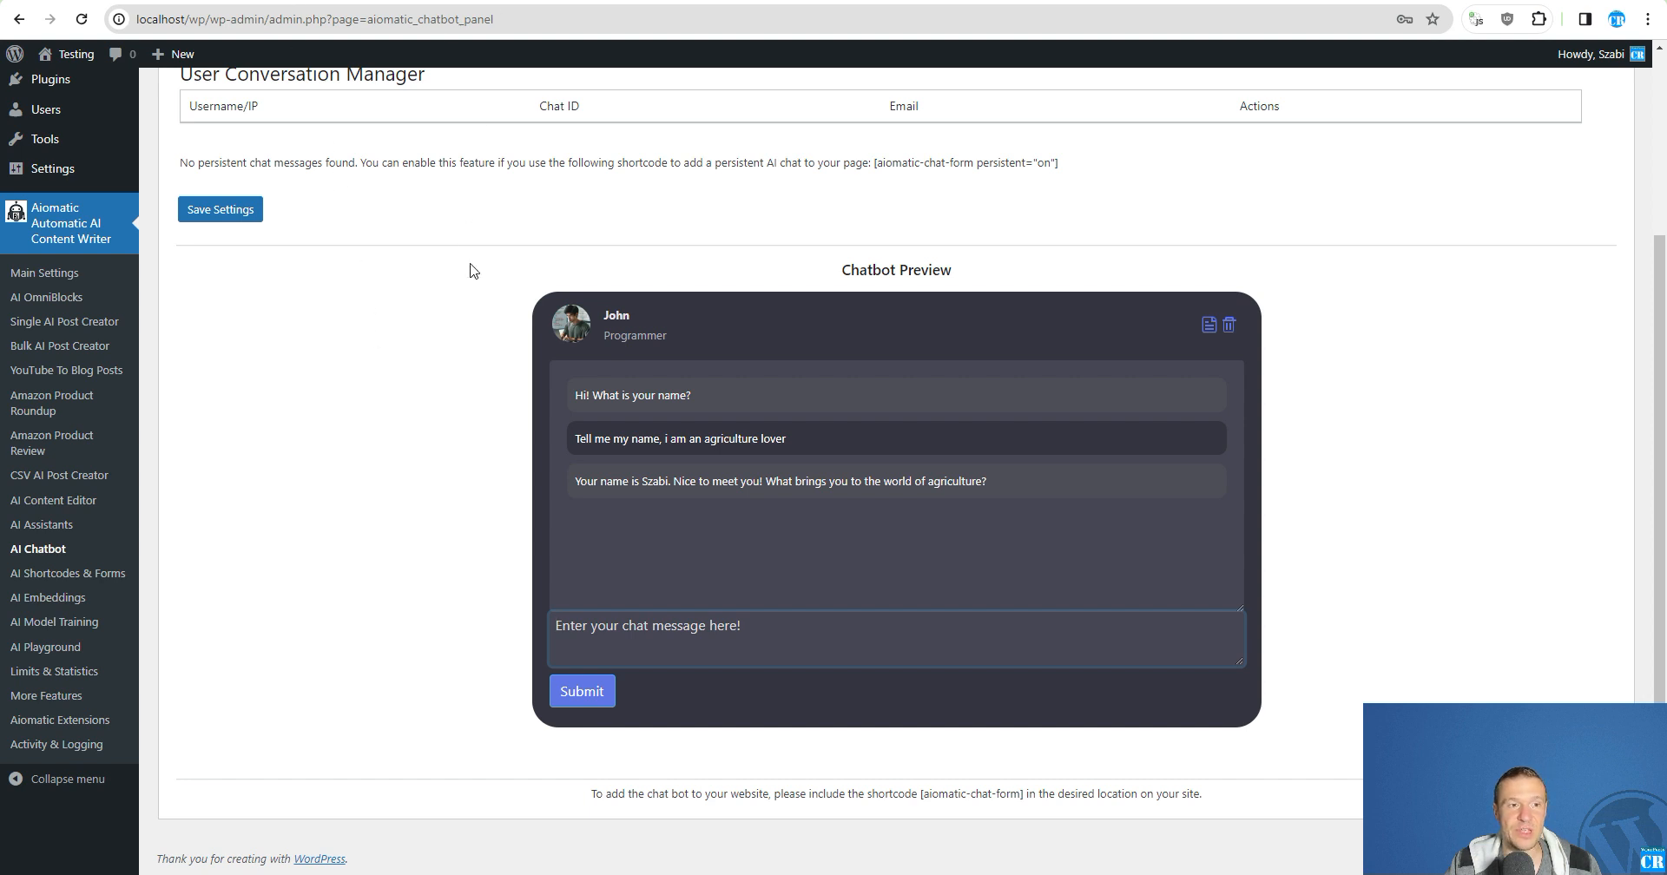
scroll(468, 269, up, 3)
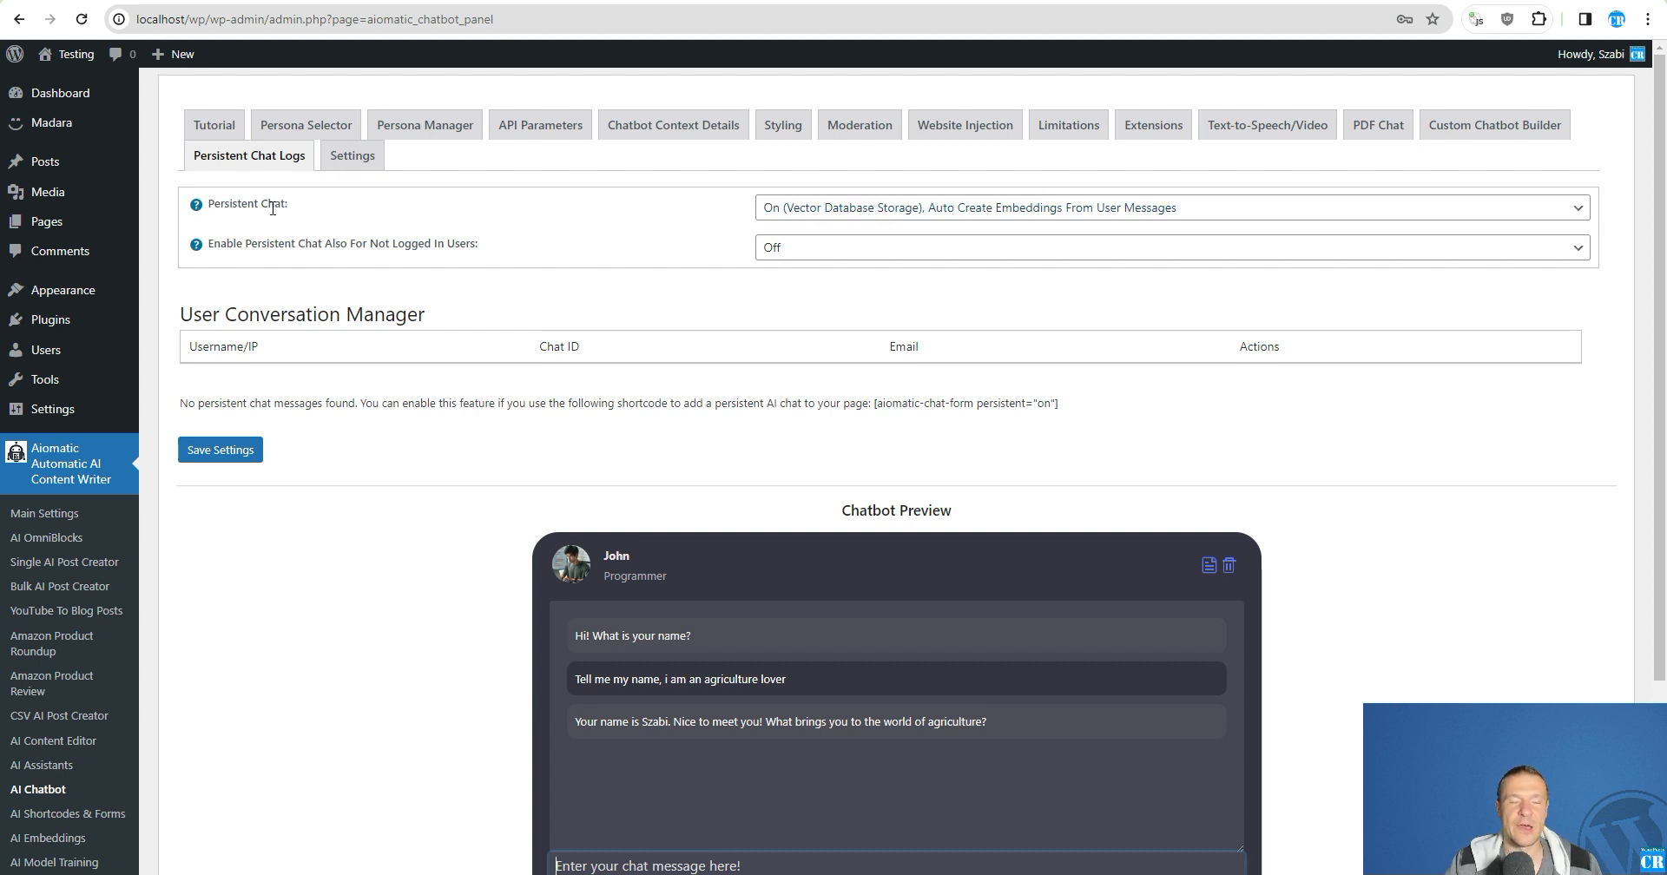
scroll(199, 302, down, 3)
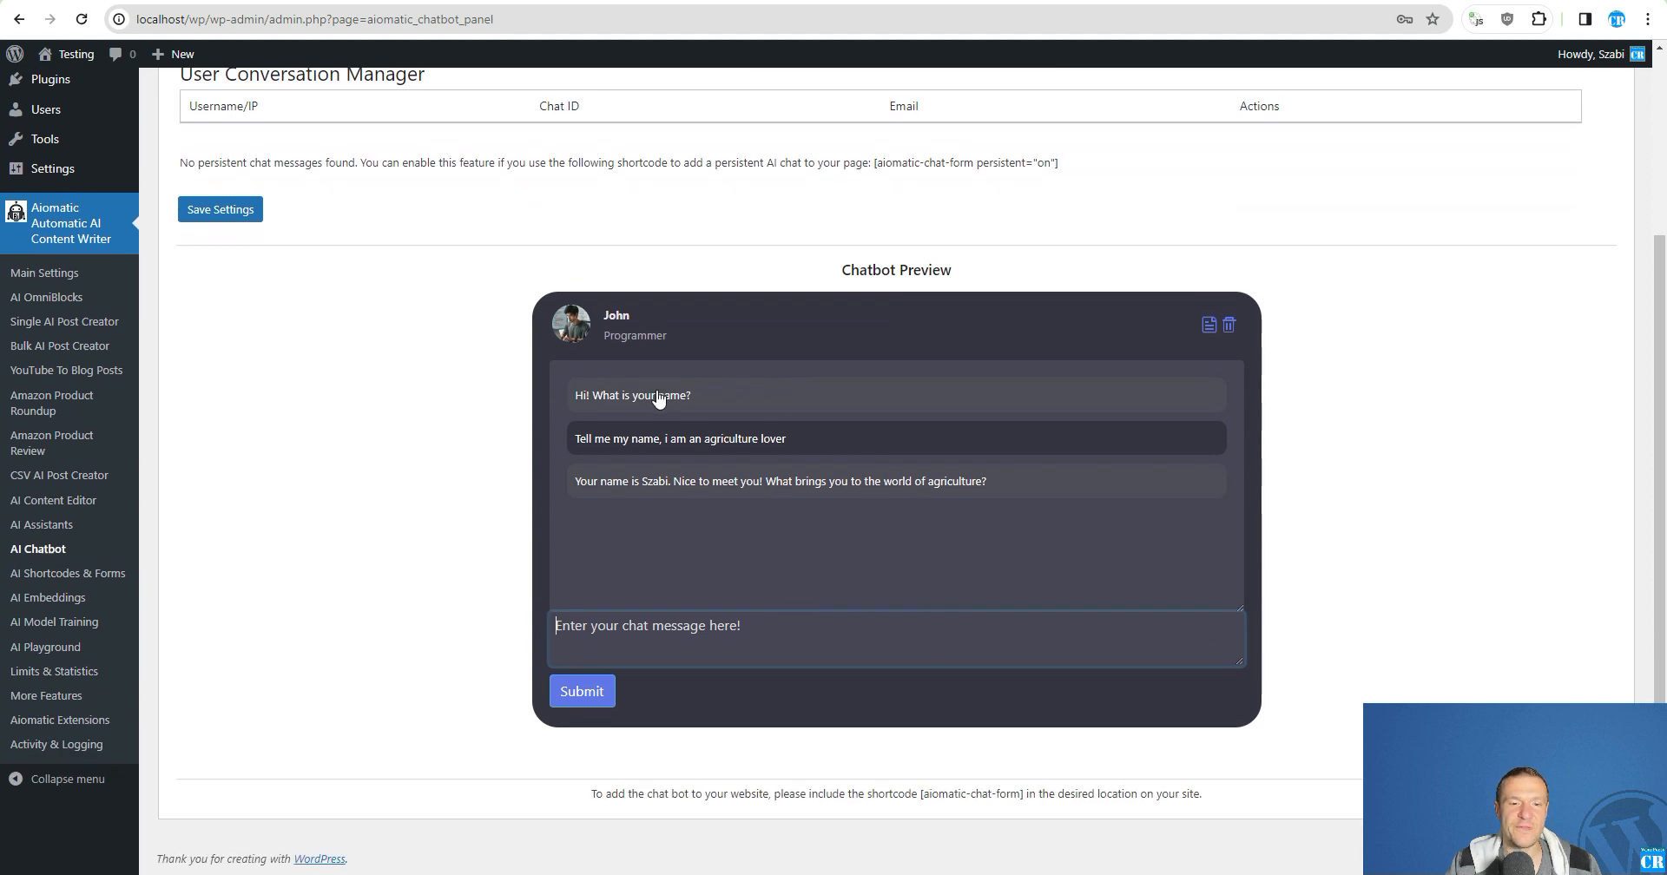
- Reload the chatbot page, return to the Persistent Chat Logs settings and review the available Persistent Chat options without changing the selection
click(80, 19)
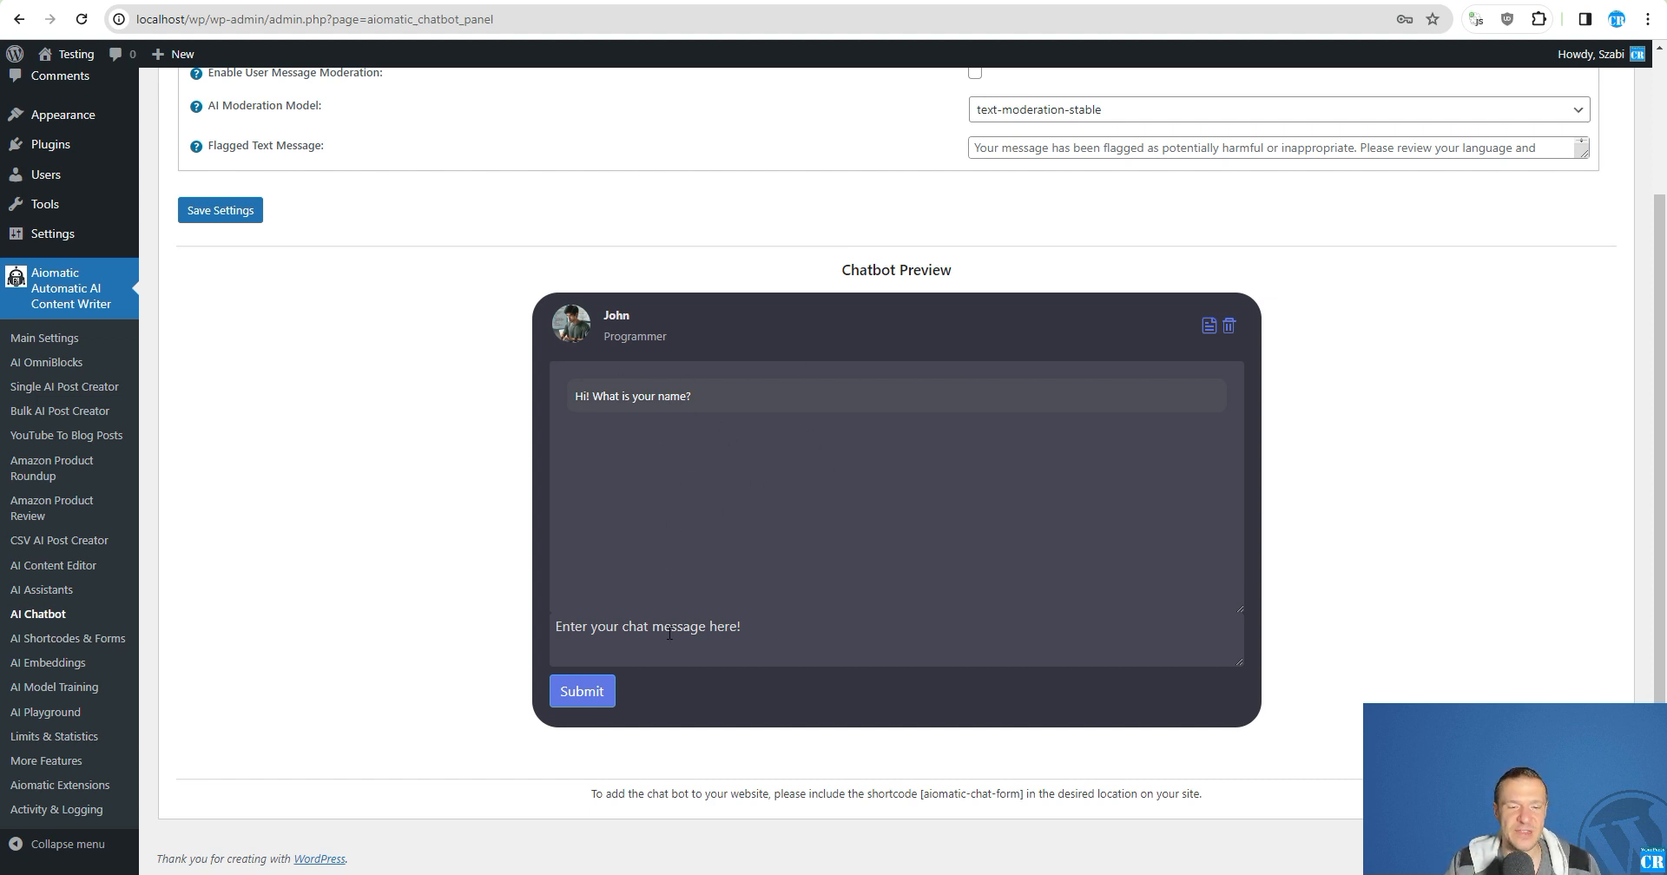
scroll(667, 599, up, 2)
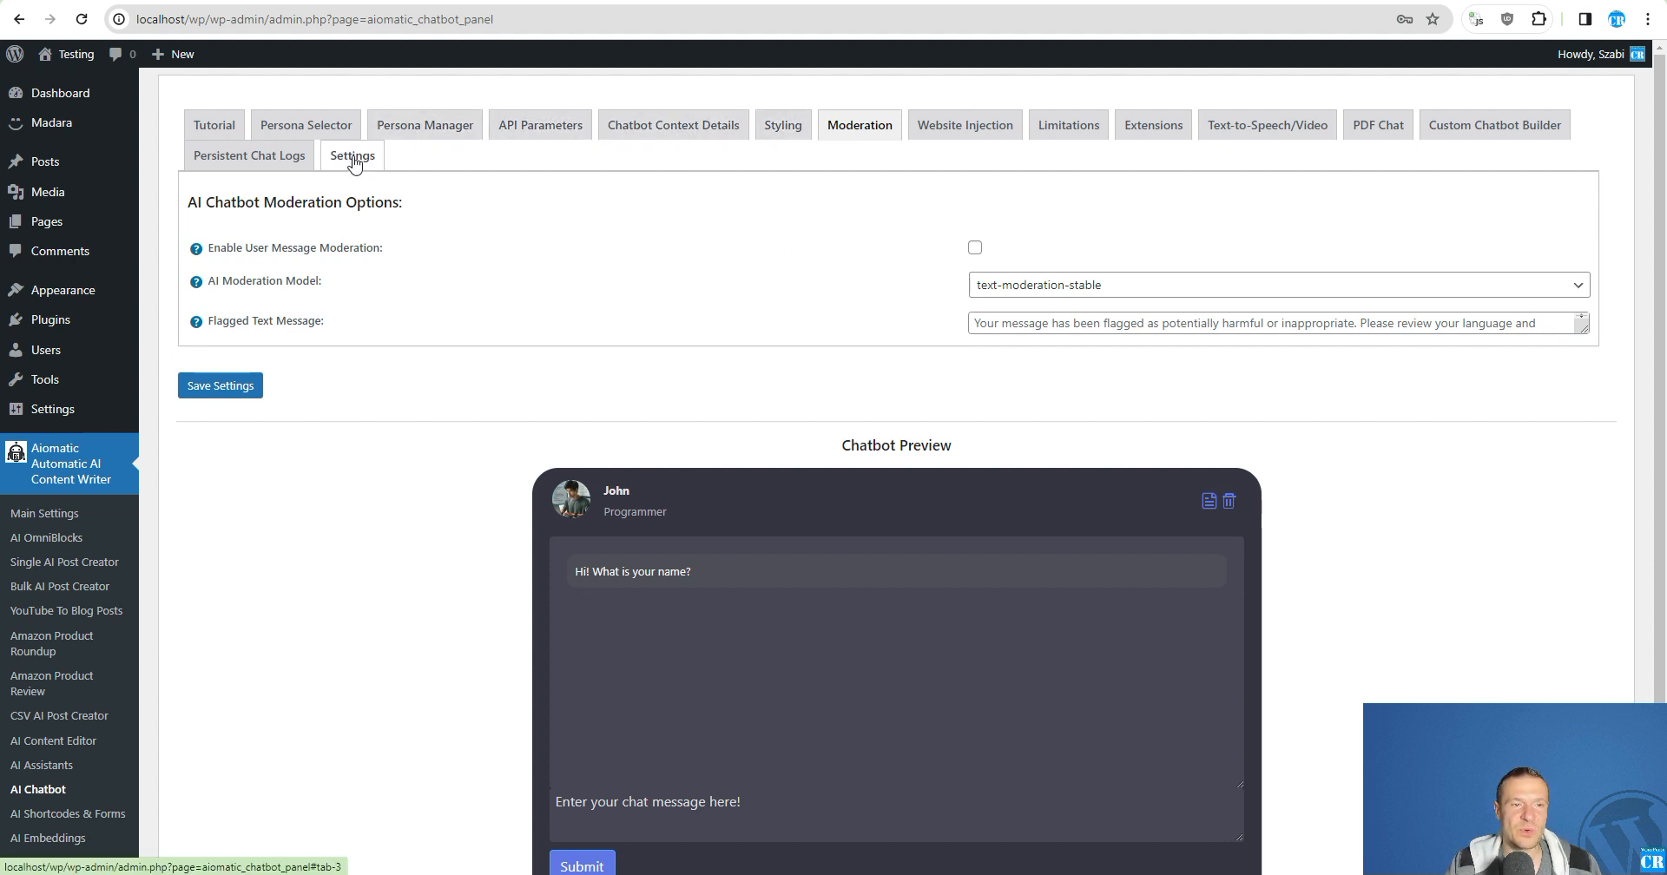
click(252, 159)
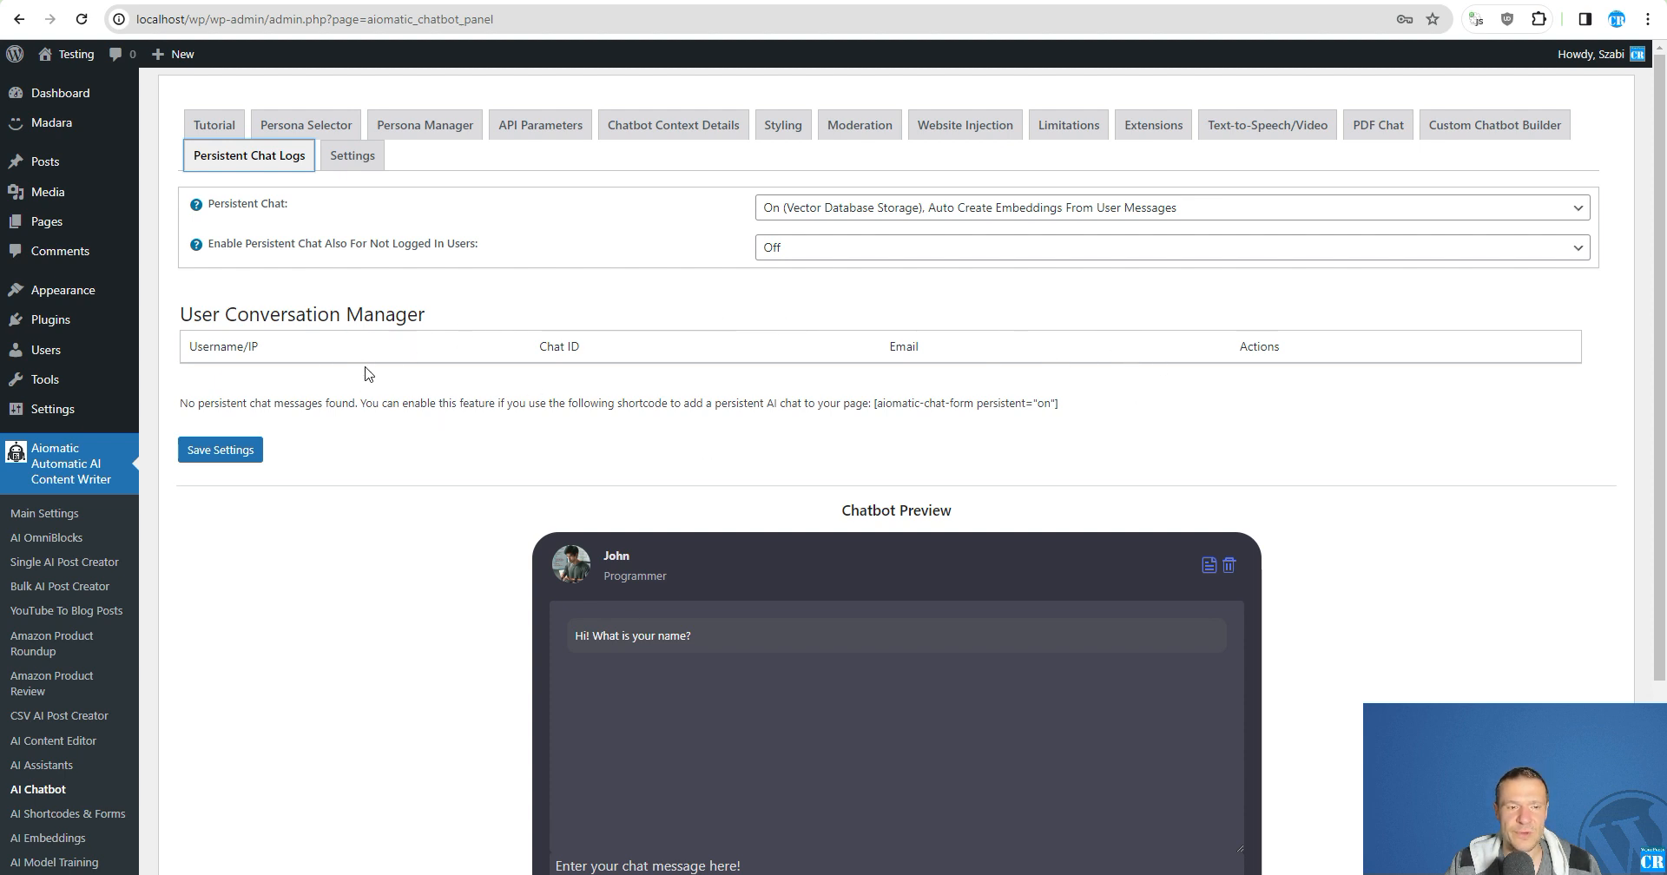
click(819, 209)
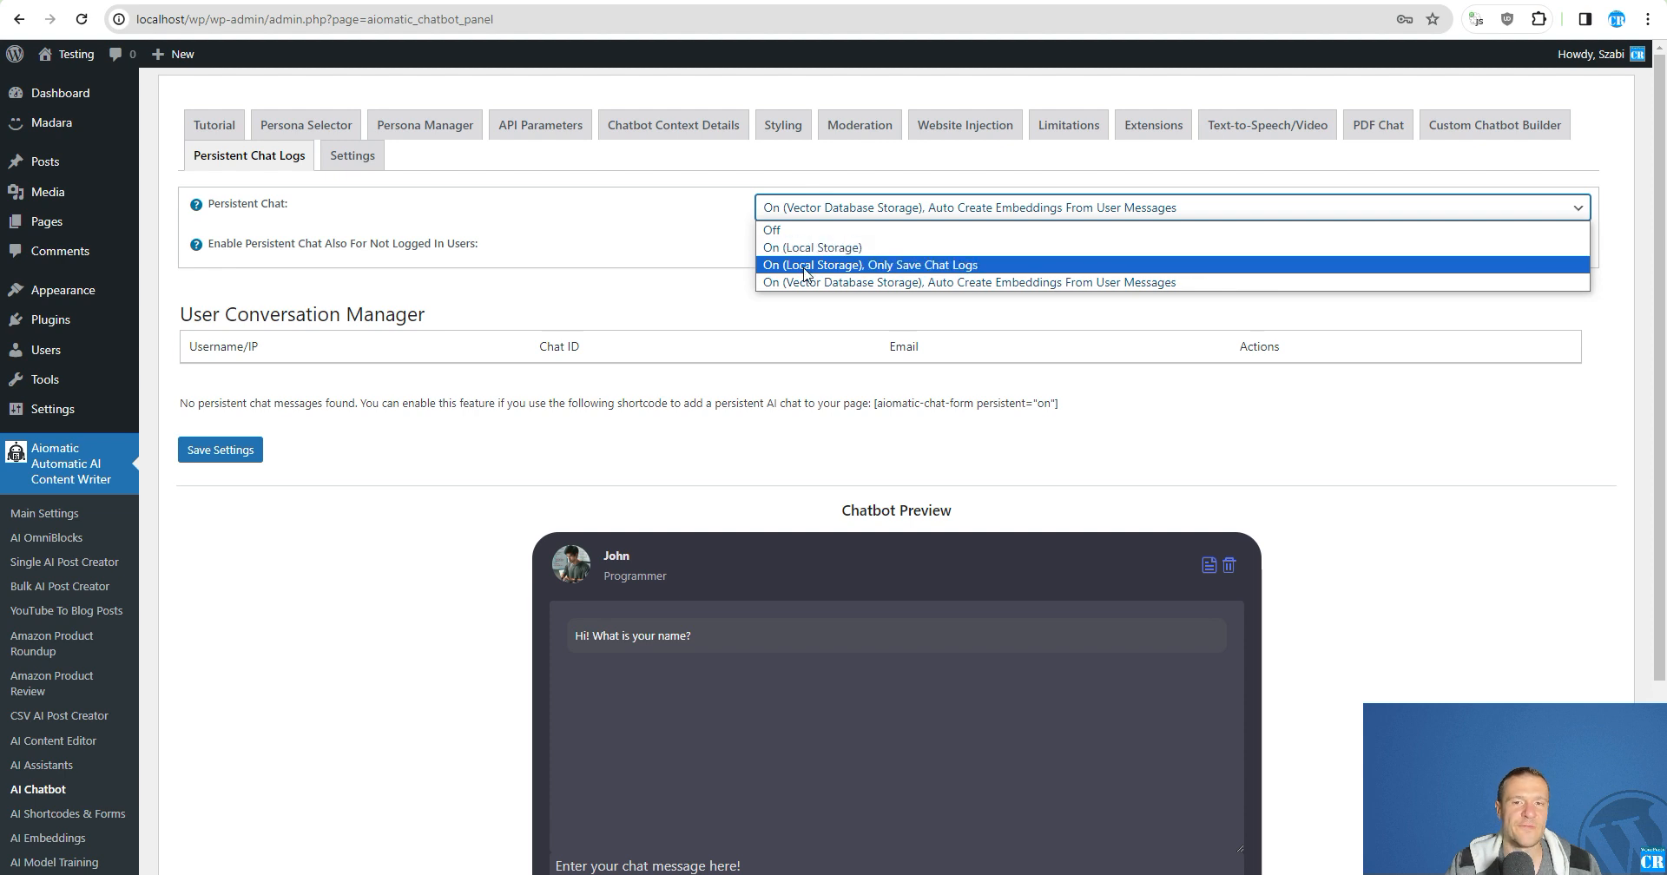
click(641, 252)
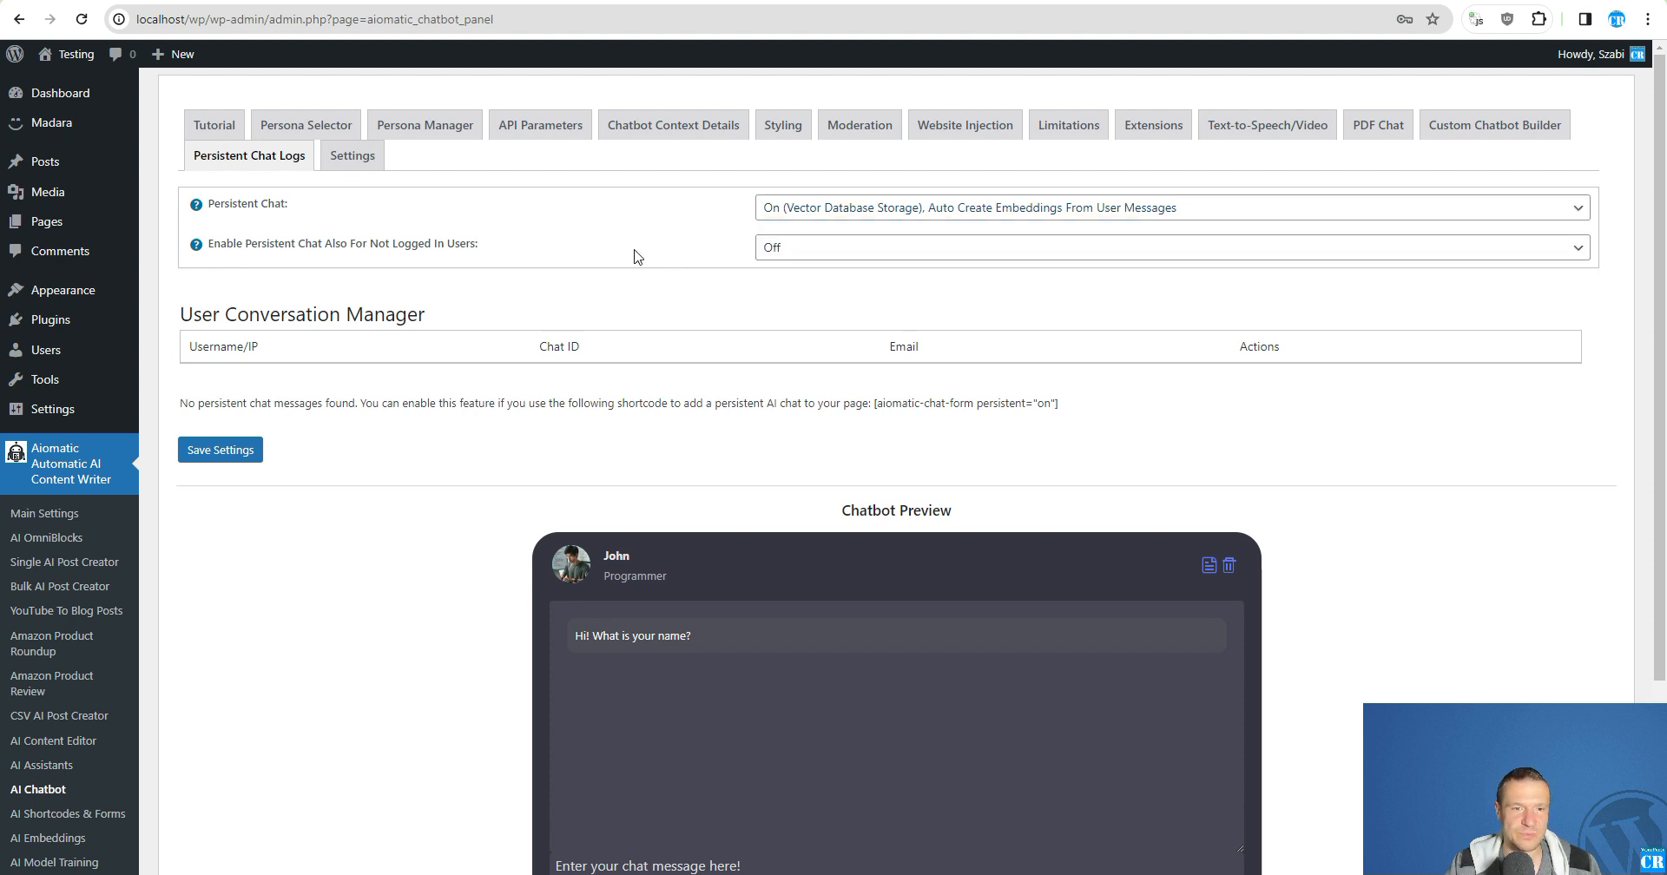
- Switch to the CodeCanyon item page of the Aiomatic plugin
click(556, 1)
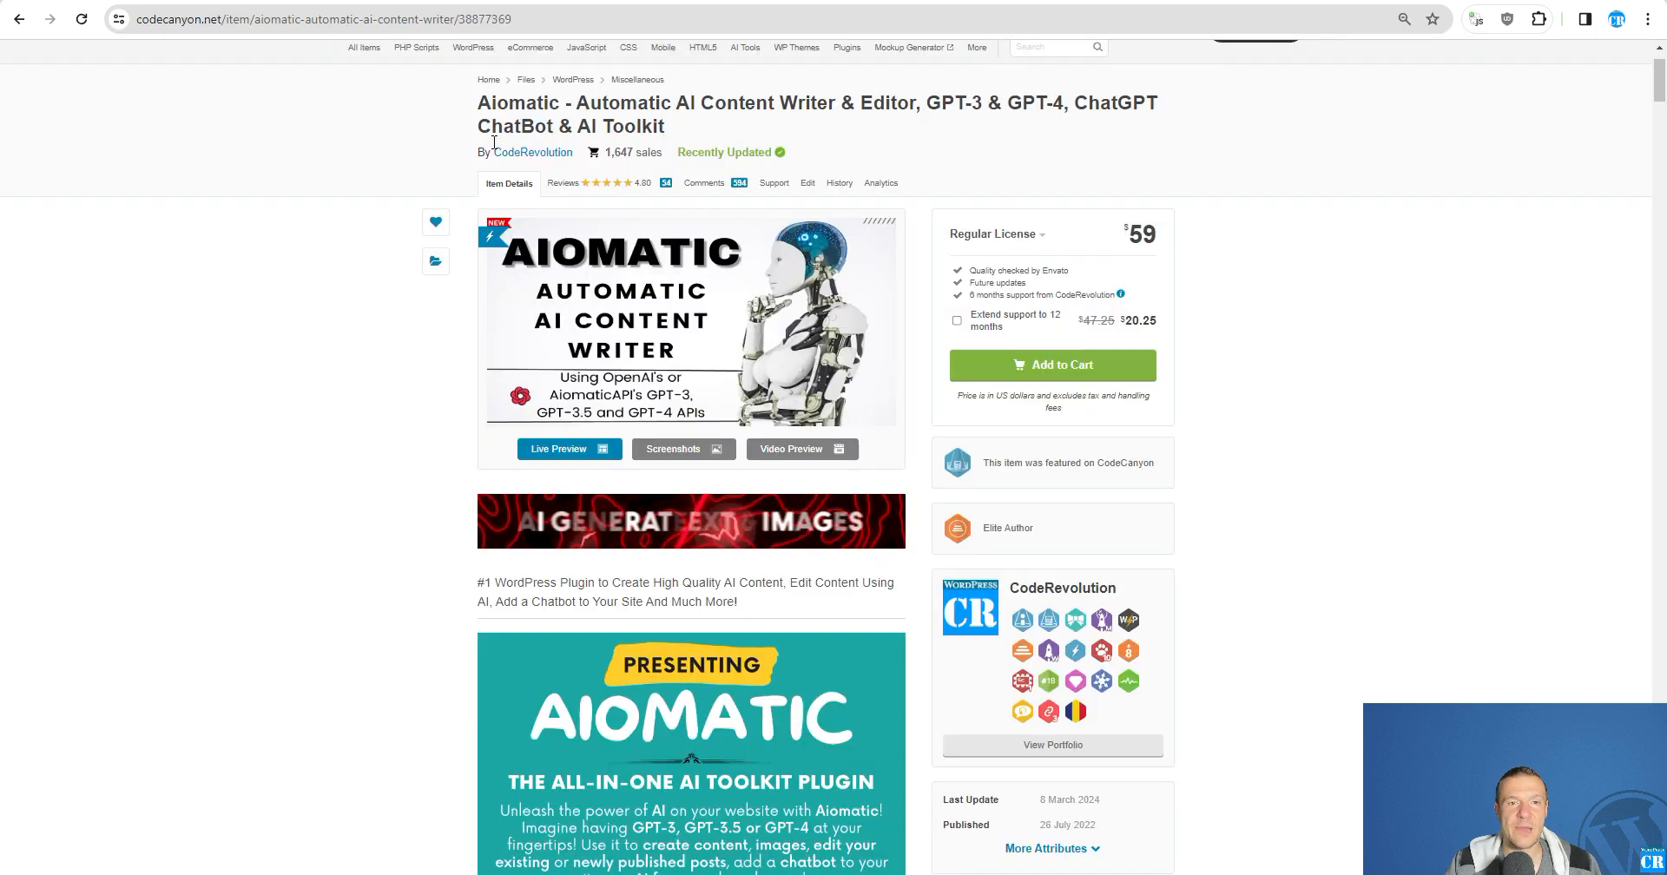